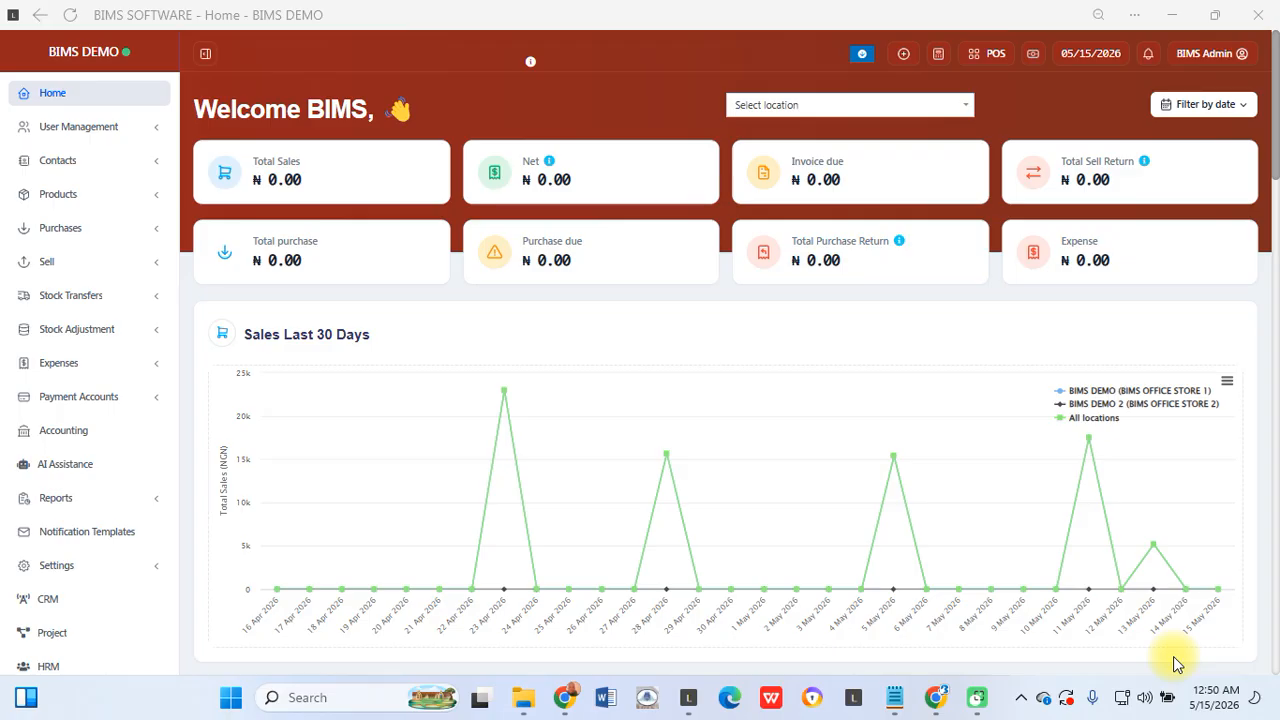
Open the form for adding a new product
left_click(1174, 657)
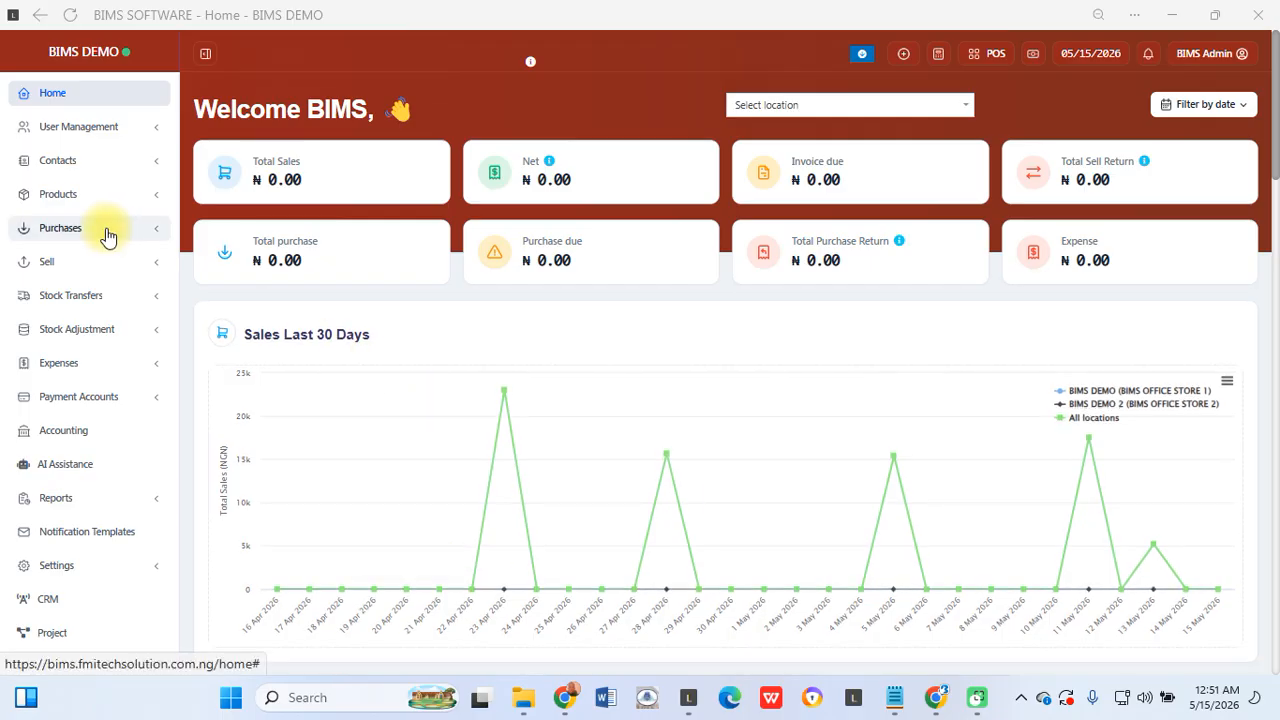
left_click(85, 200)
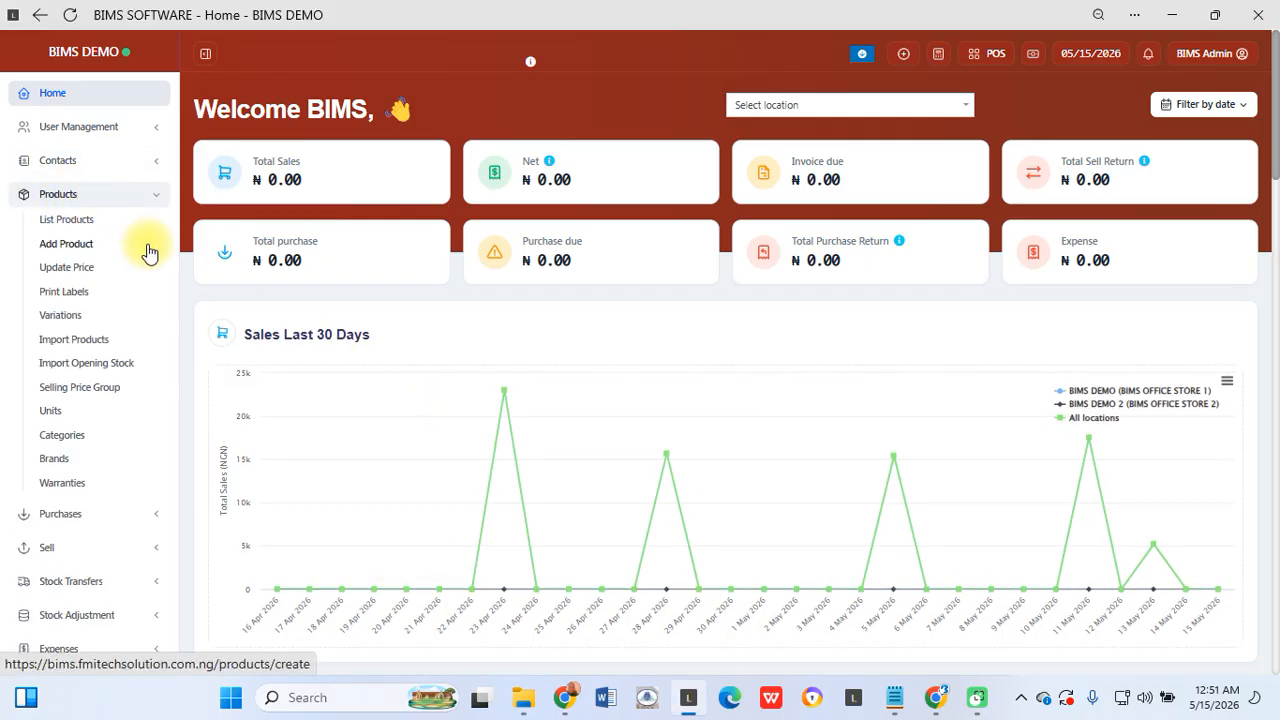
left_click(78, 250)
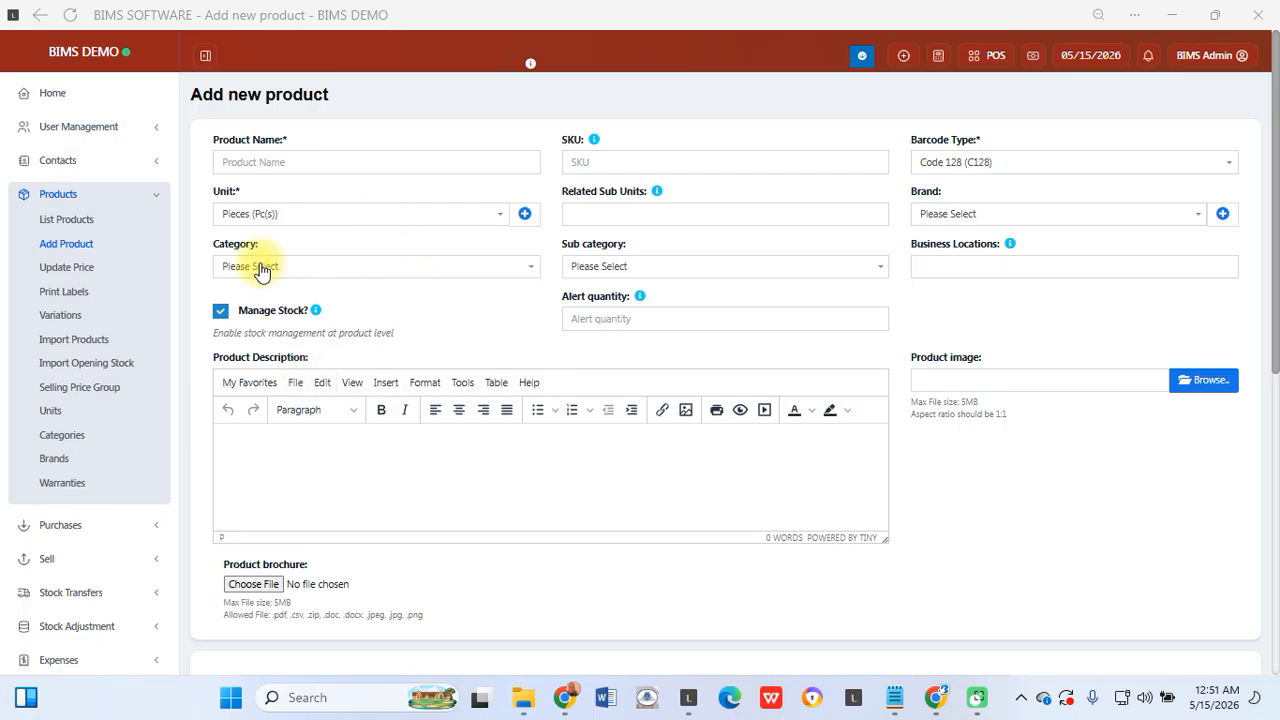
left_click(287, 158)
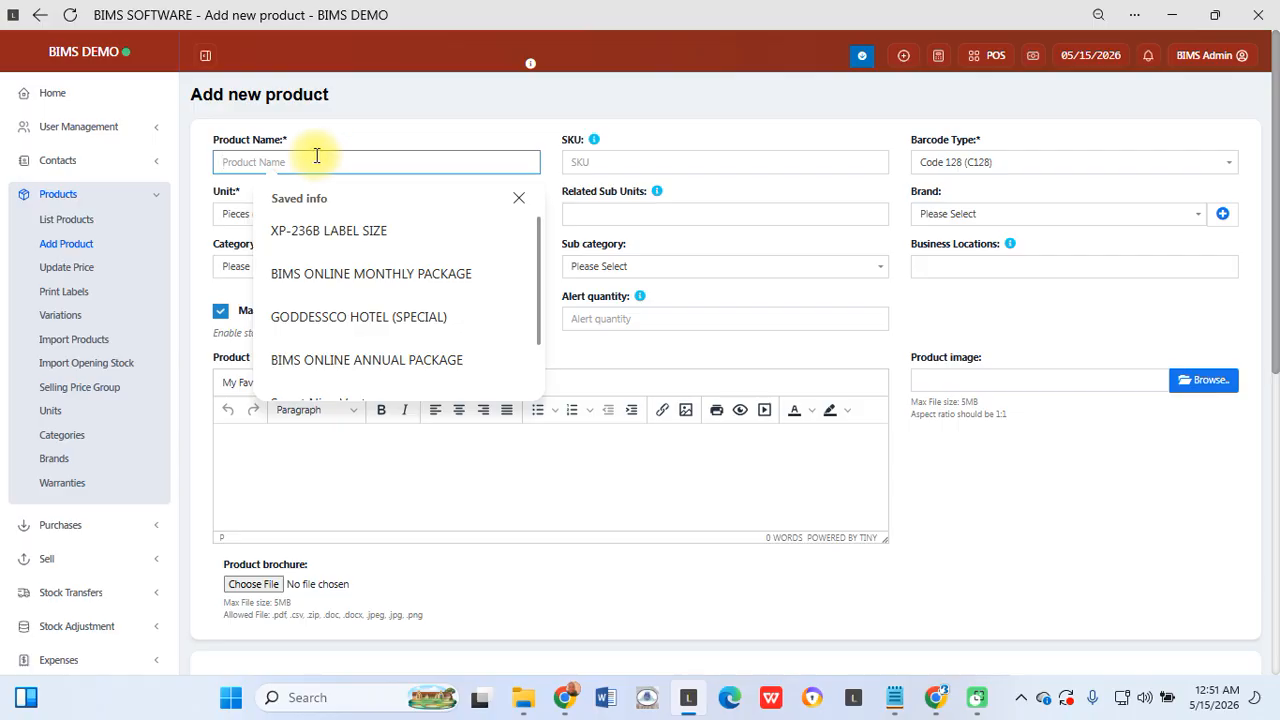
left_click(340, 115)
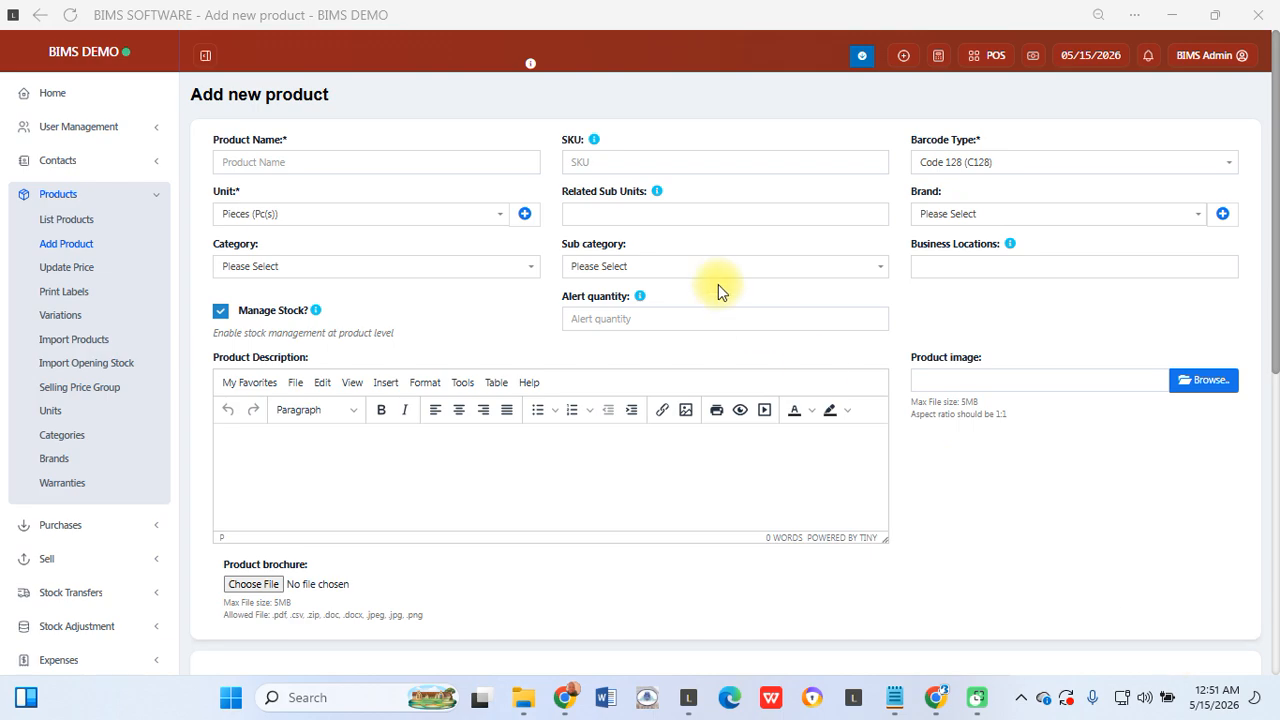
left_click(584, 165)
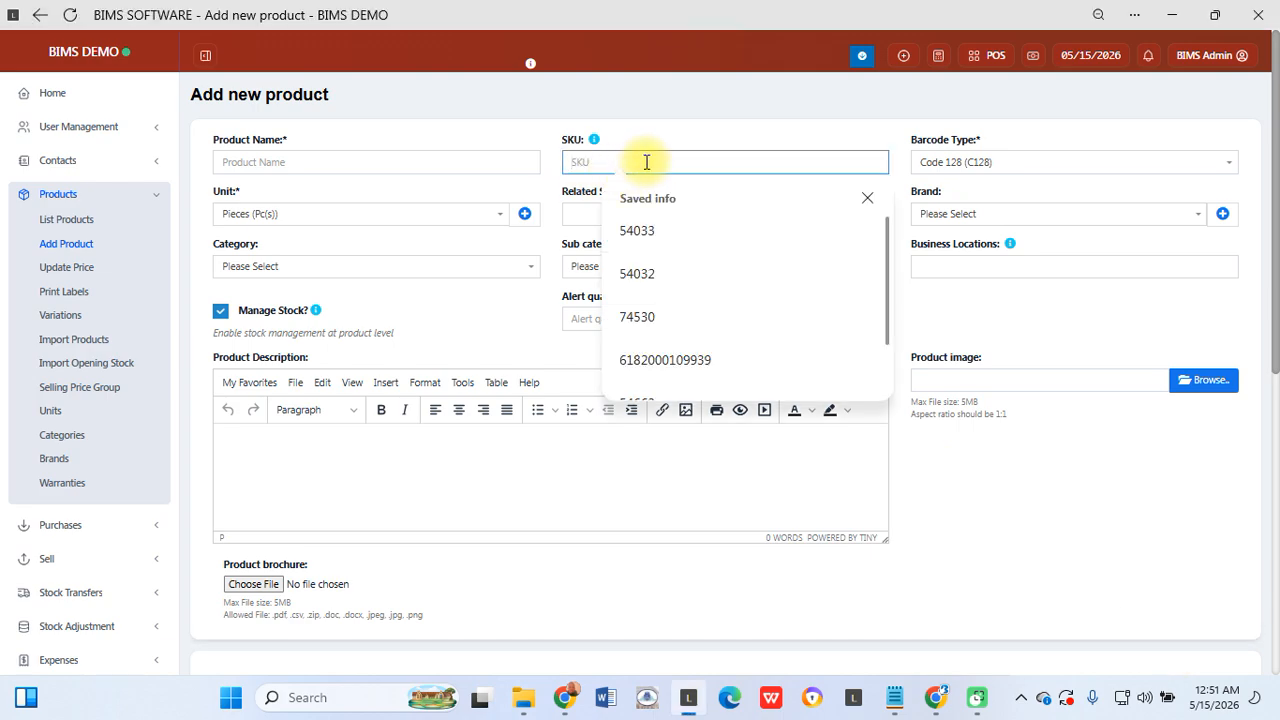
left_click(988, 345)
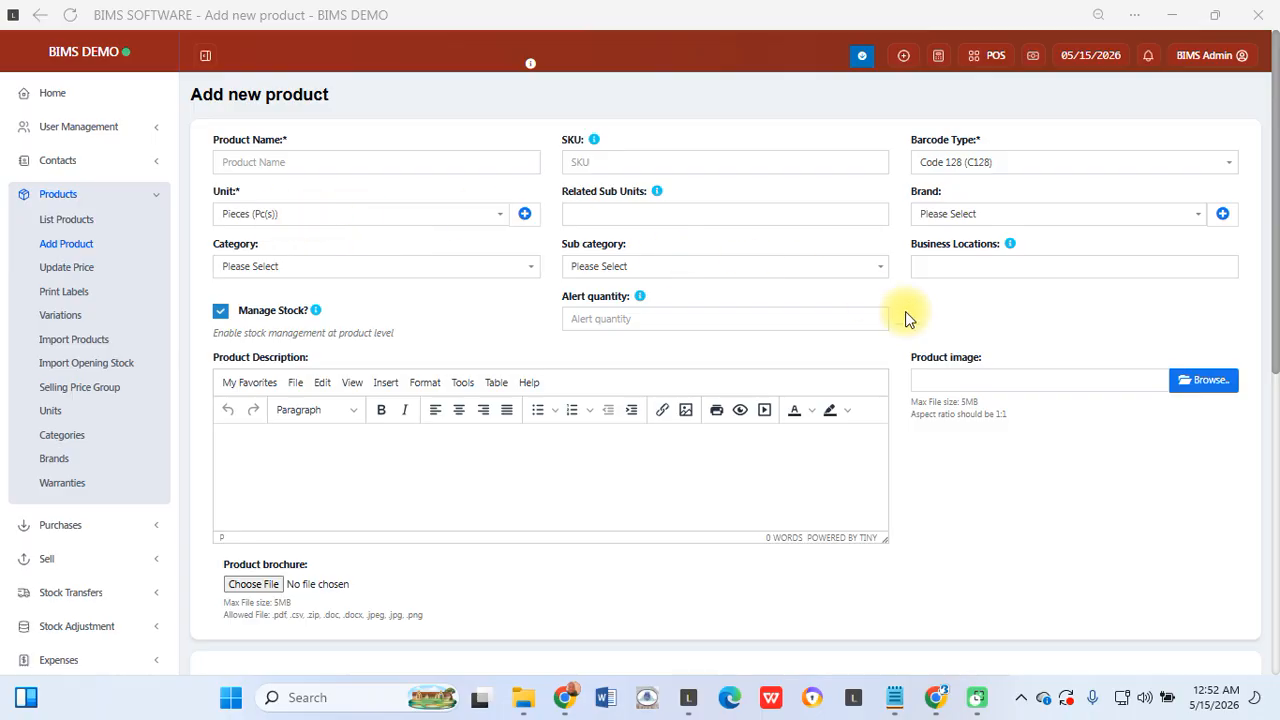
Assign the product to both business locations, BIMS OFFICE STORE 1 and BIMS OFFICE STORE 2
left_click(952, 266)
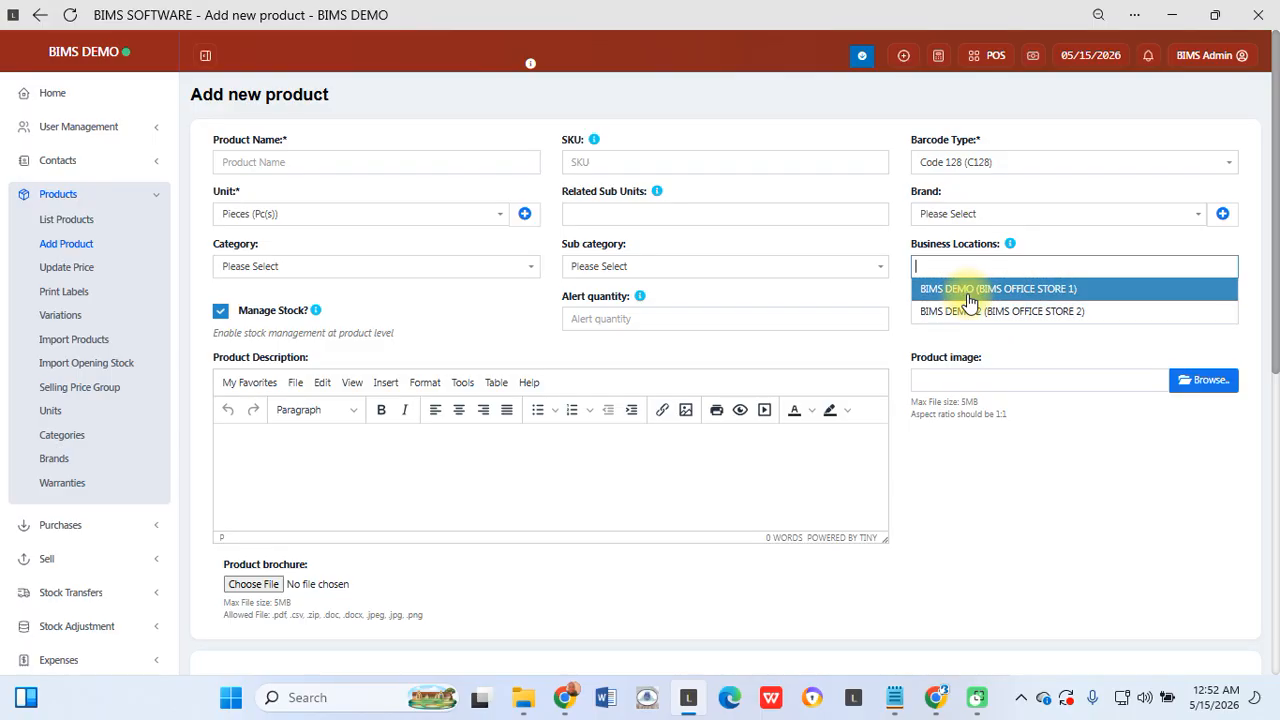
left_click(967, 298)
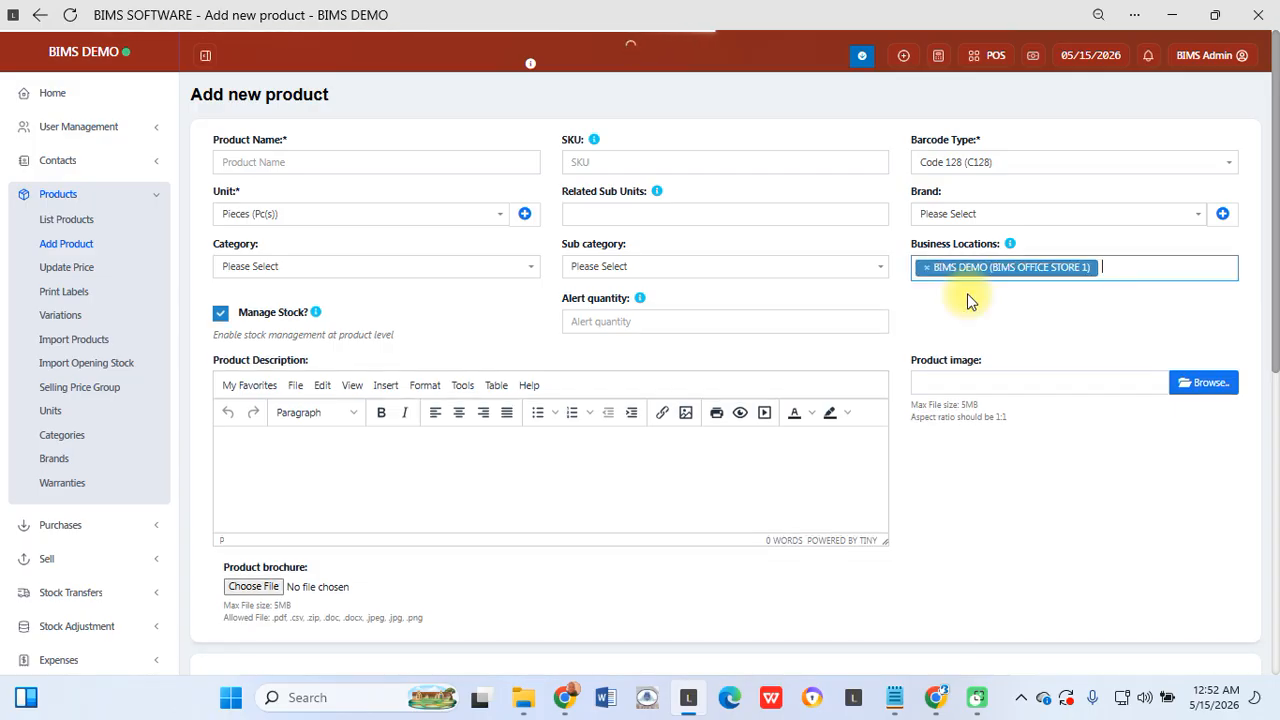
left_click(1100, 270)
left_click(1056, 322)
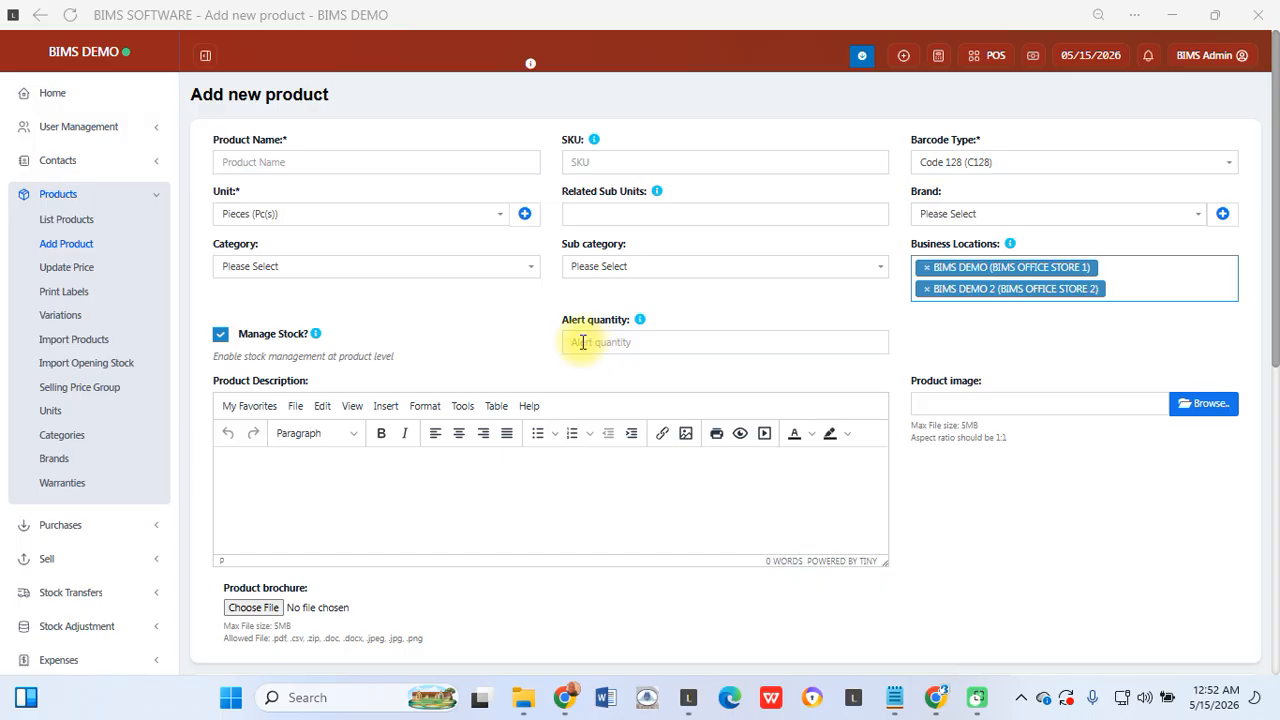
Set the product's alert quantity to 3
mouse_move(640, 322)
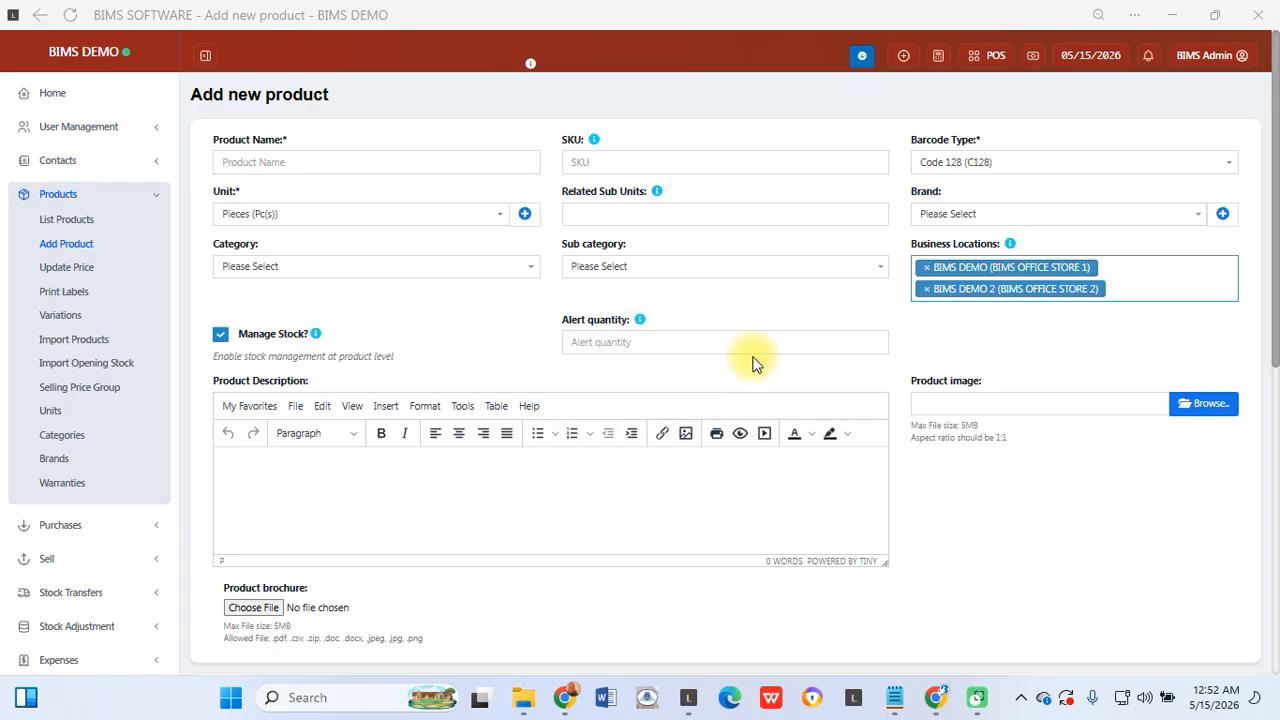
left_click(602, 345)
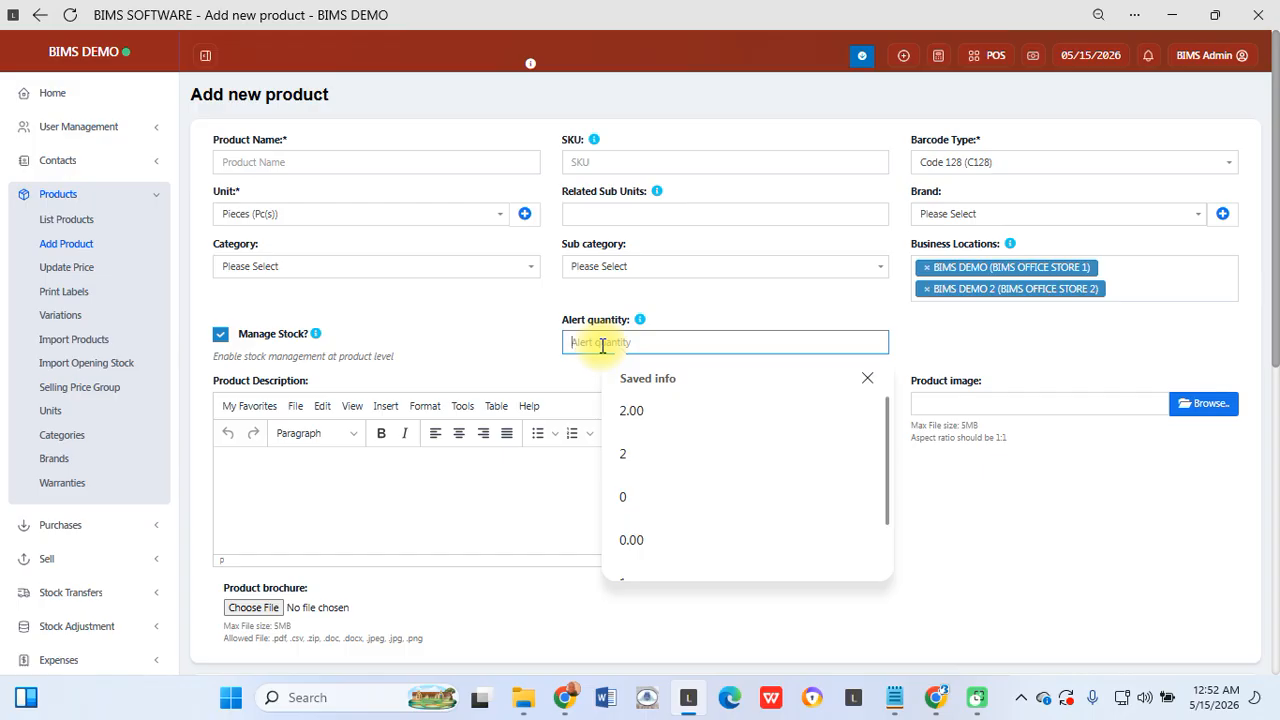
type("3")
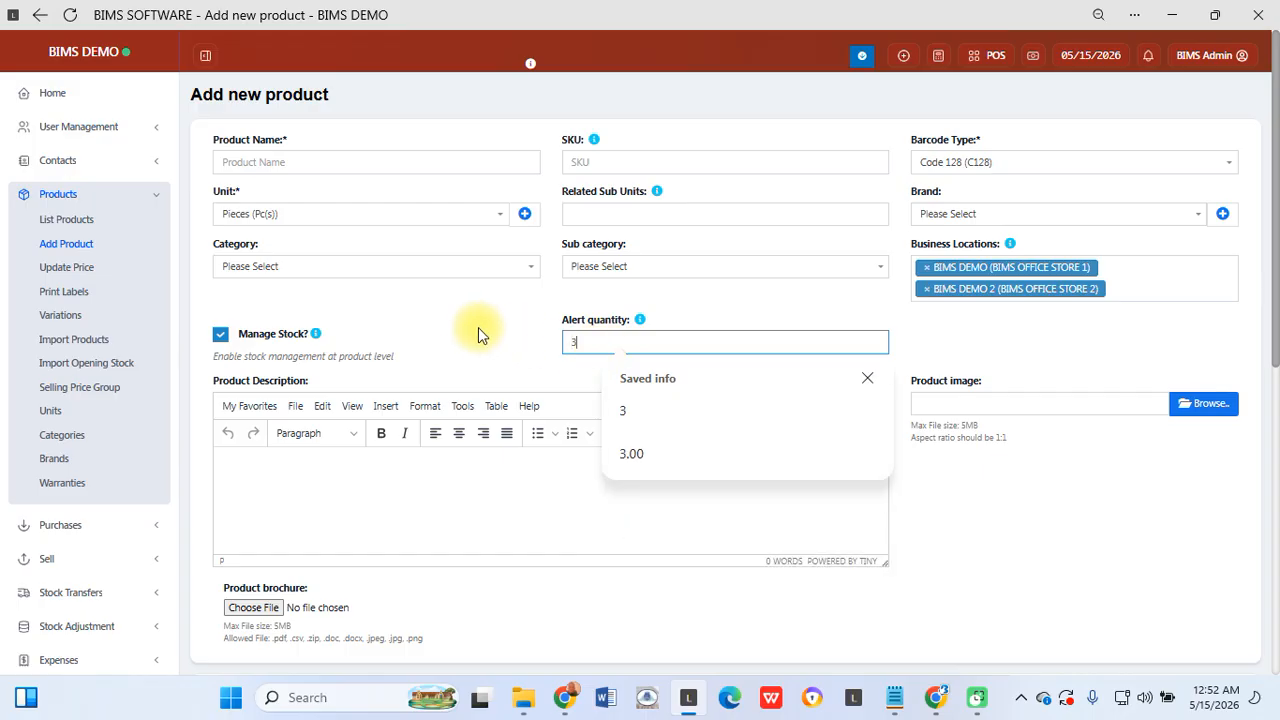
left_click(474, 331)
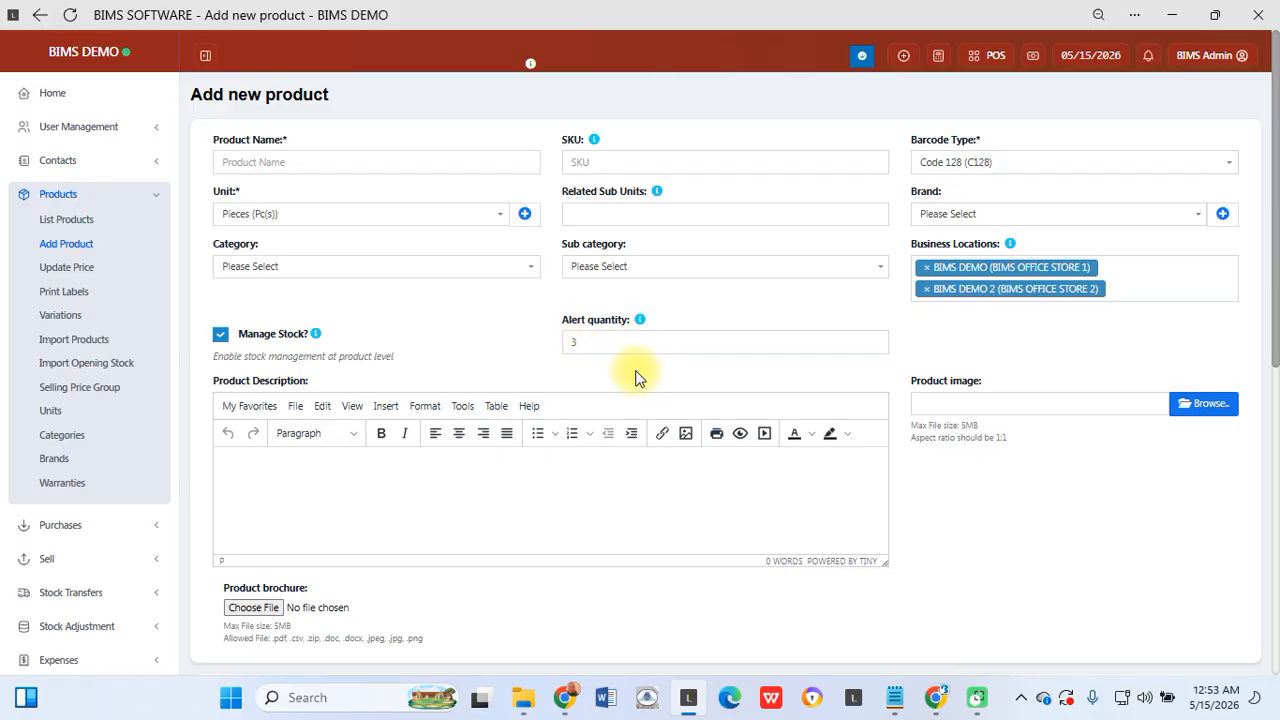
left_click(1179, 658)
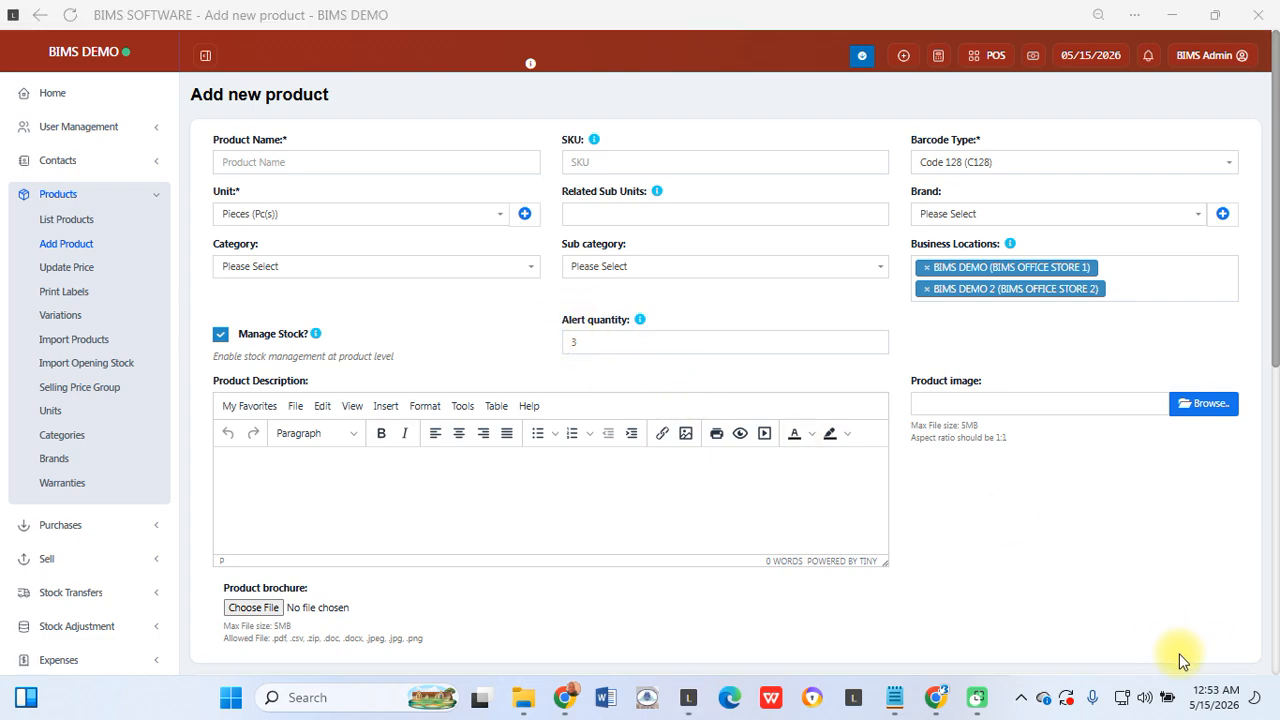
left_click(943, 404)
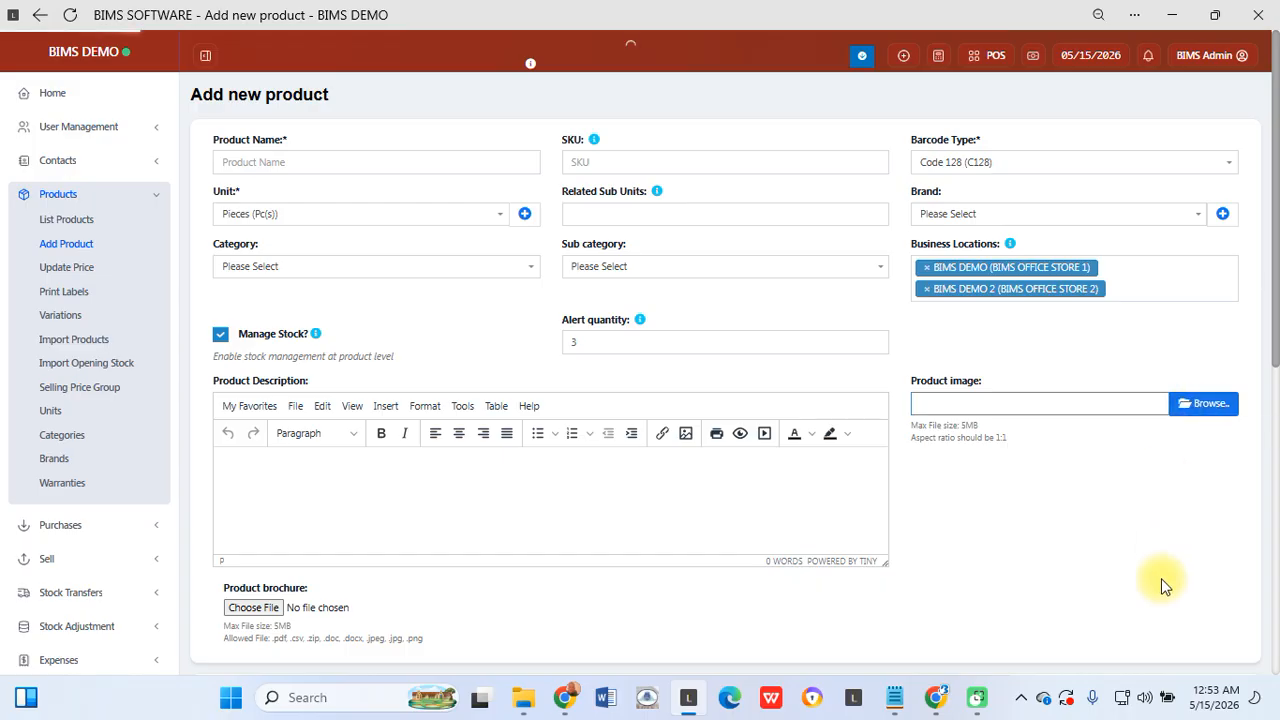
left_click(1178, 654)
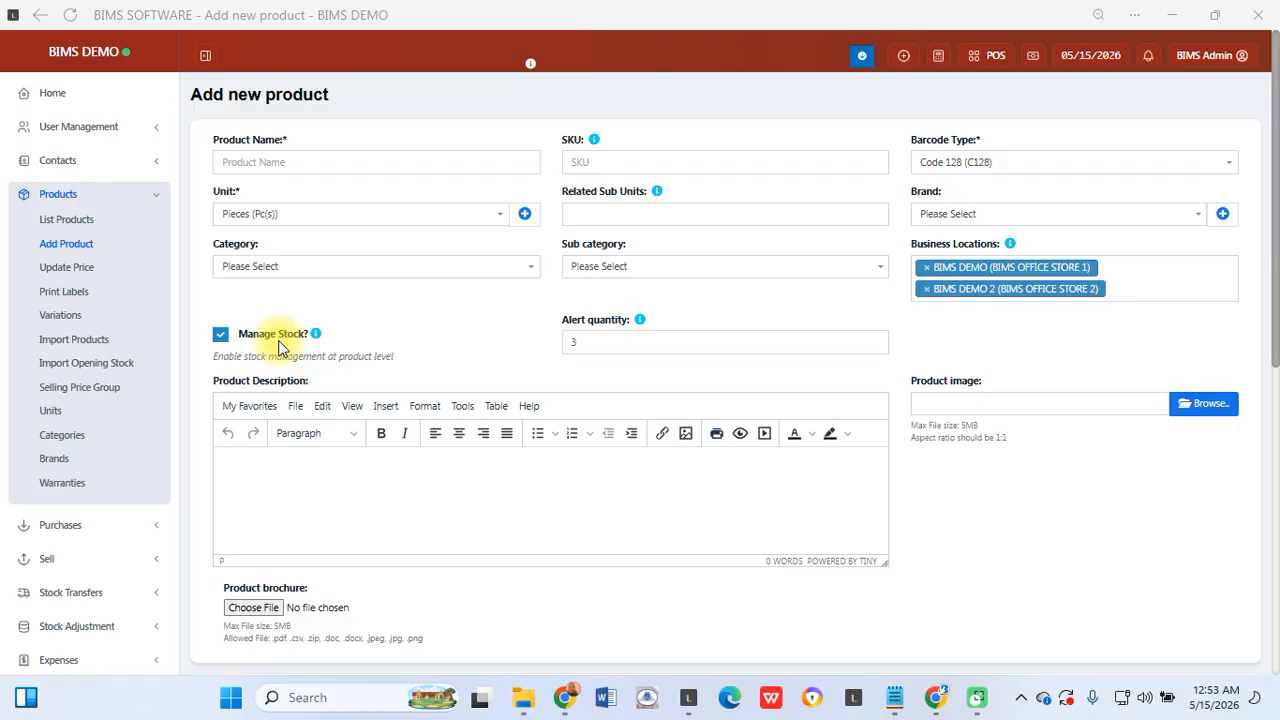
Price the Fan product at 5000 purchase and 10000 selling before tax, and save it to continue with its opening stock
mouse_move(318, 334)
scroll(1171, 666, "down", 2)
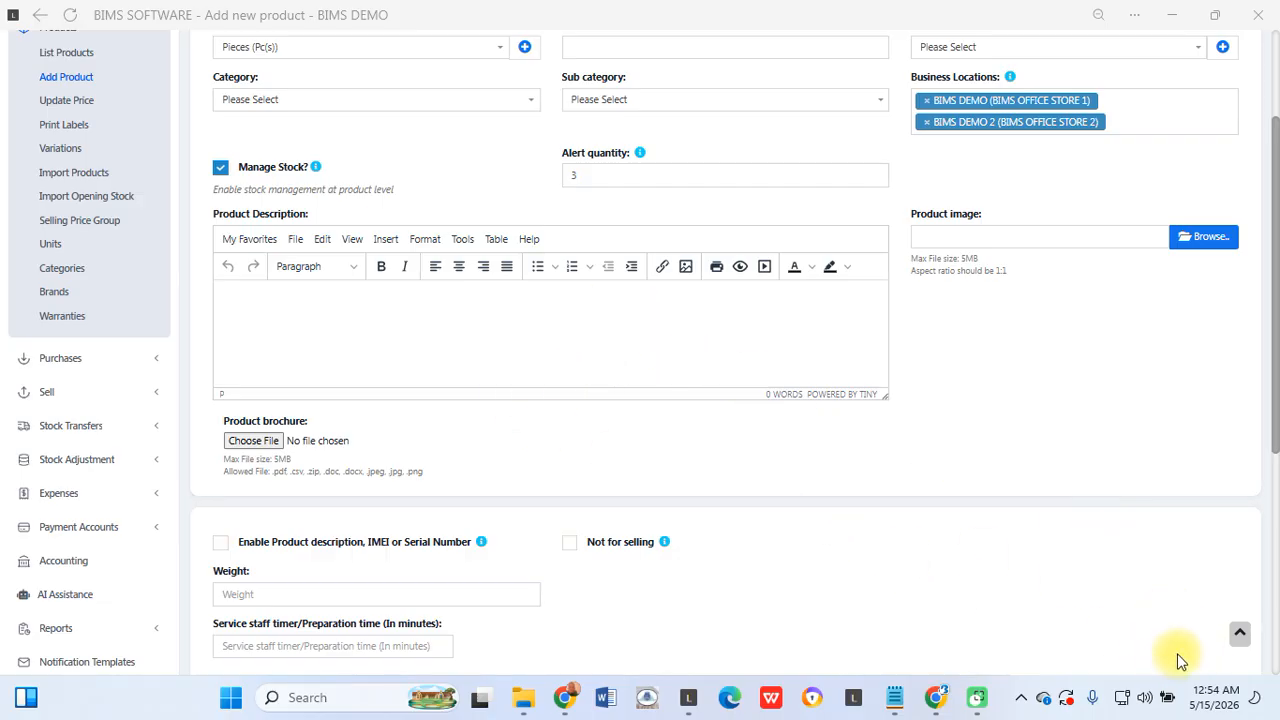
scroll(1085, 465, "down", 3)
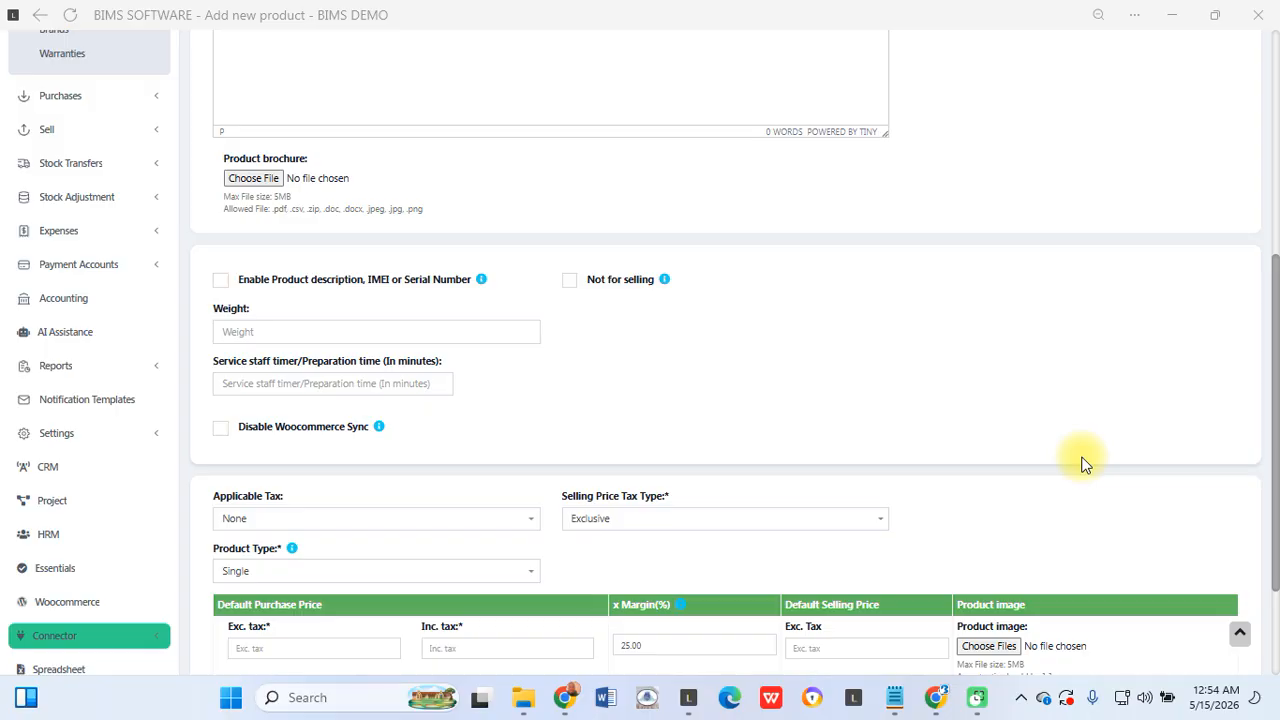
scroll(1027, 413, "down", 1)
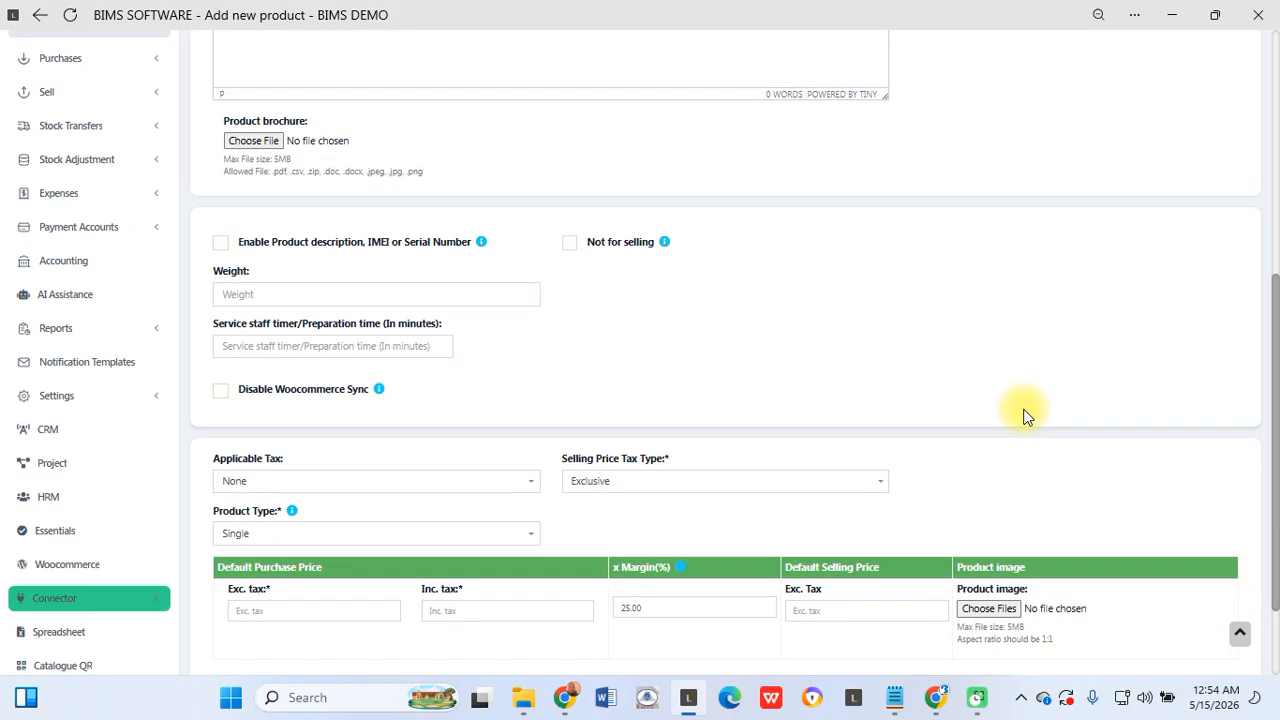
scroll(1023, 416, "down", 1)
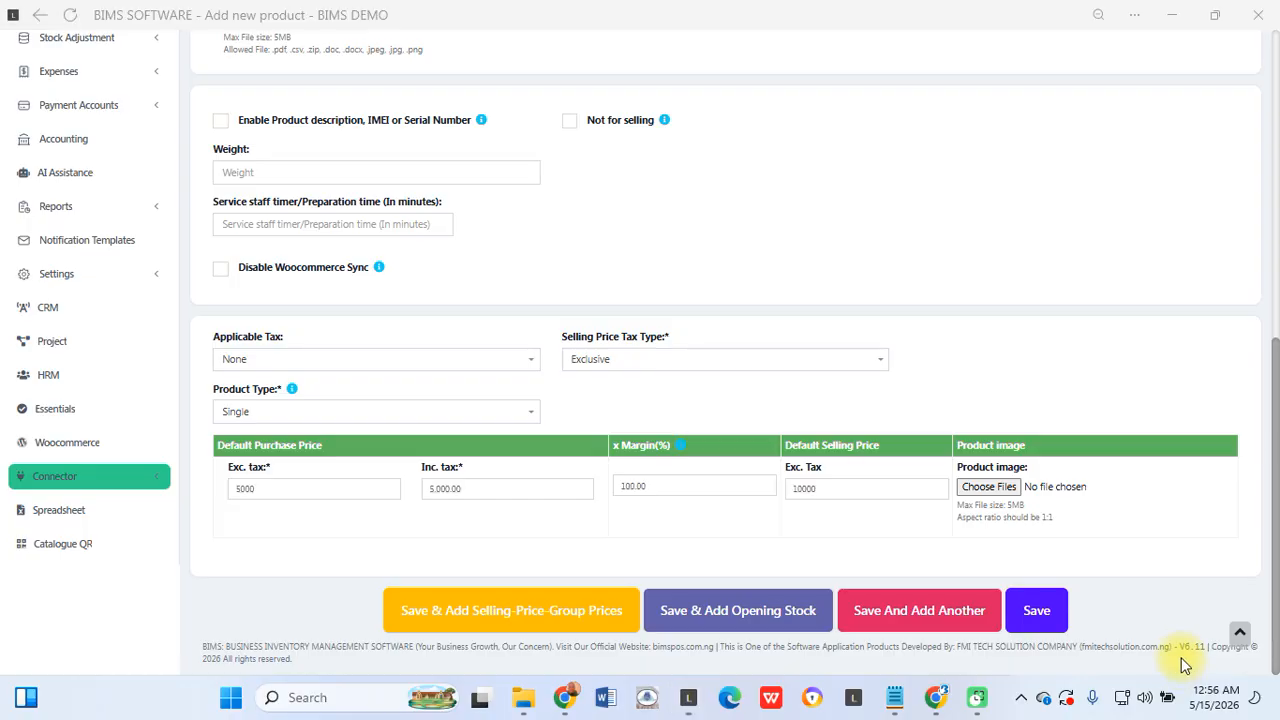
left_click(708, 622)
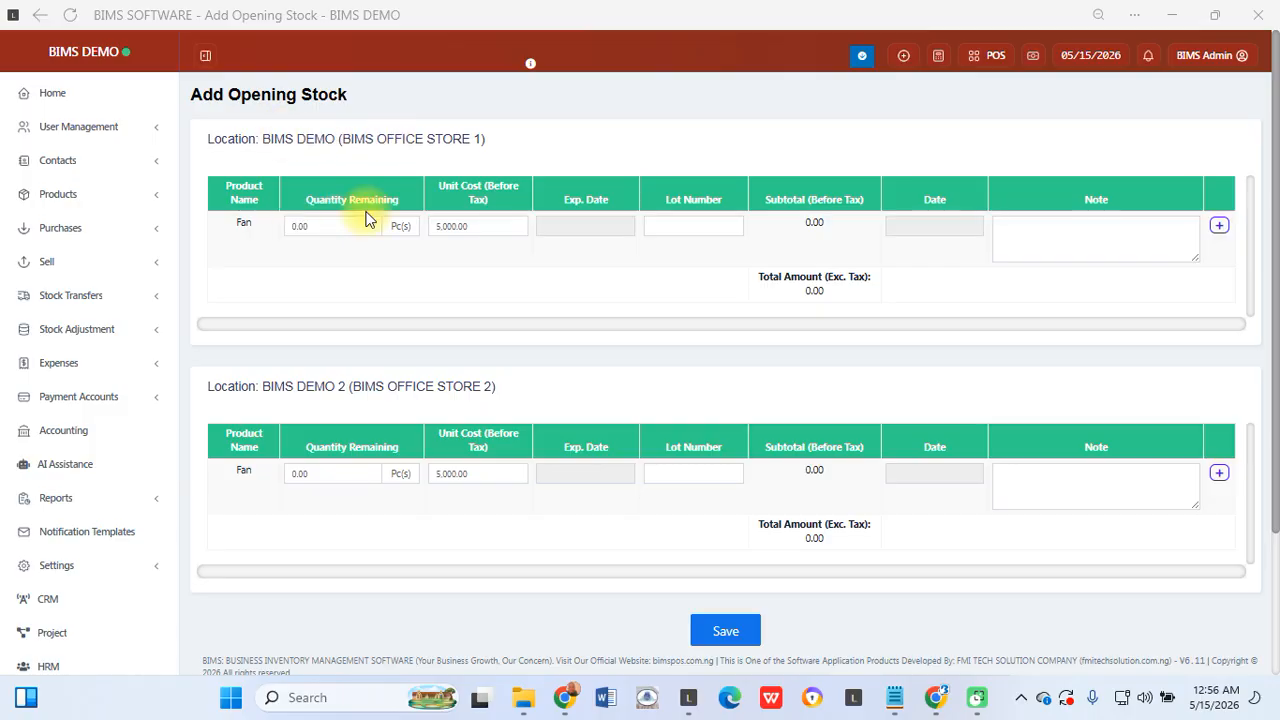
Set the Fan's remaining quantity to 50 for BIMS OFFICE STORE 1 and 40 for BIMS OFFICE STORE 2
left_click(300, 228)
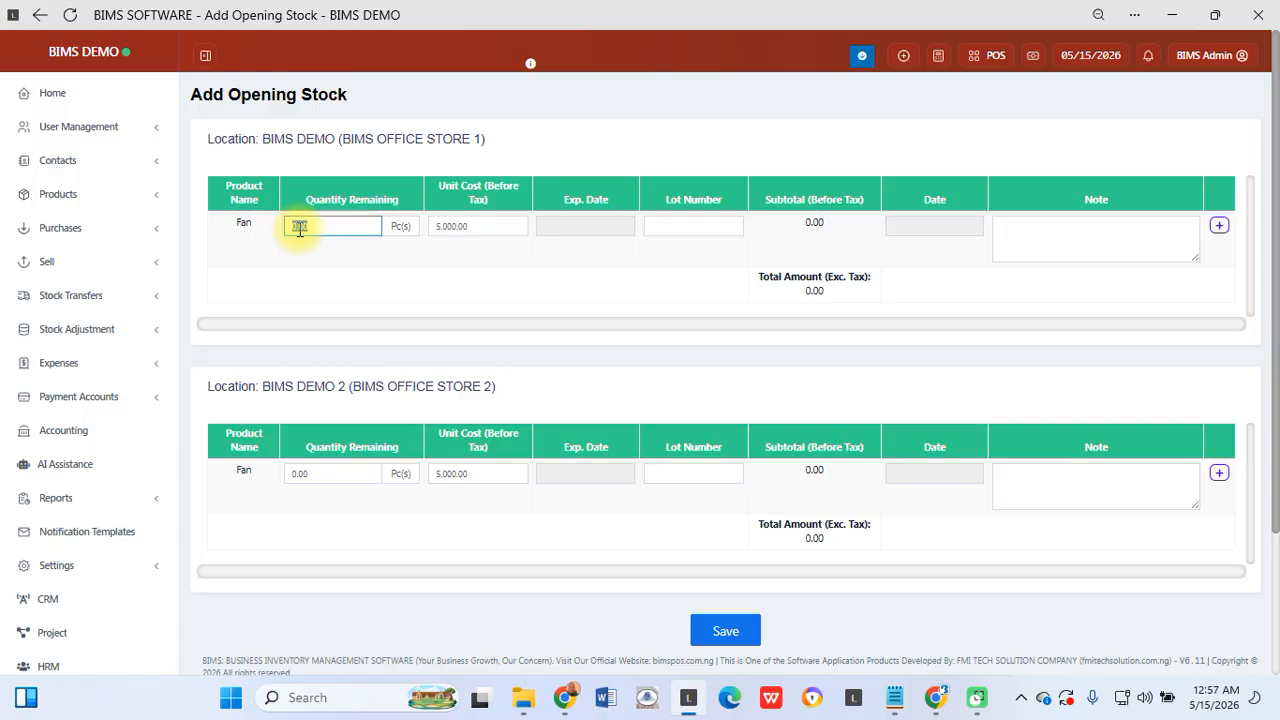
left_click(355, 296)
left_click(314, 480)
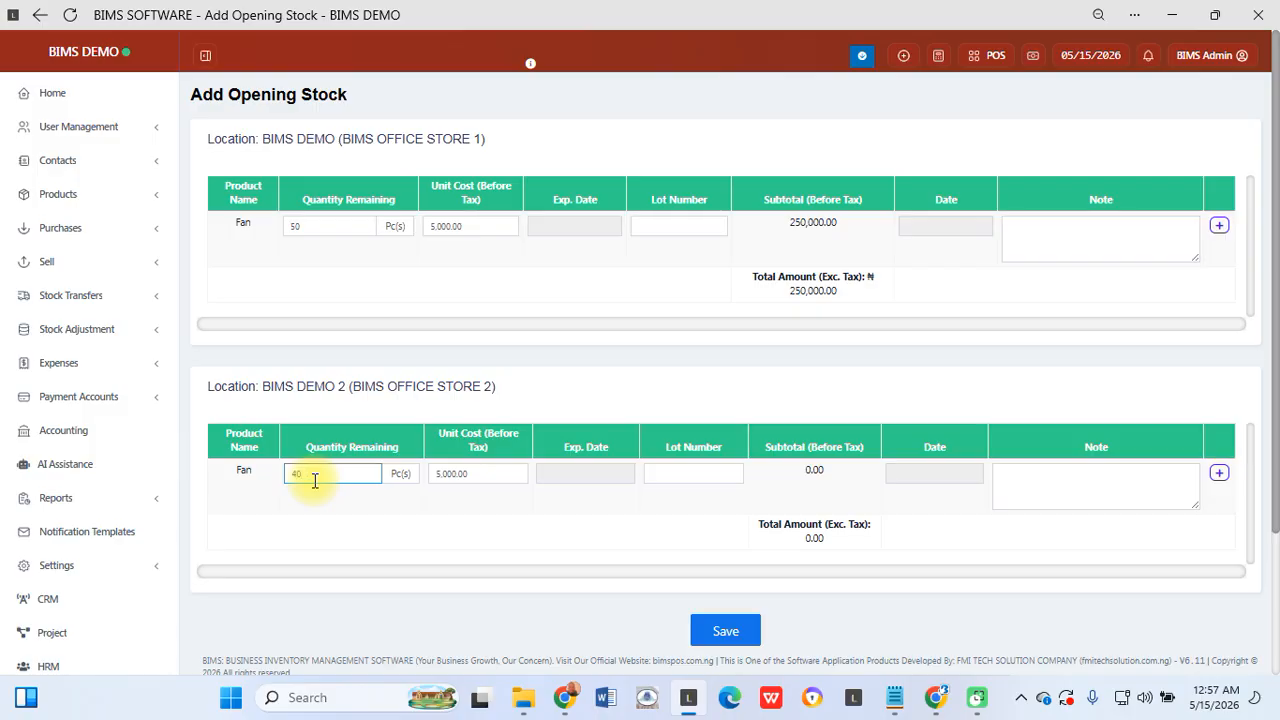
left_click(366, 512)
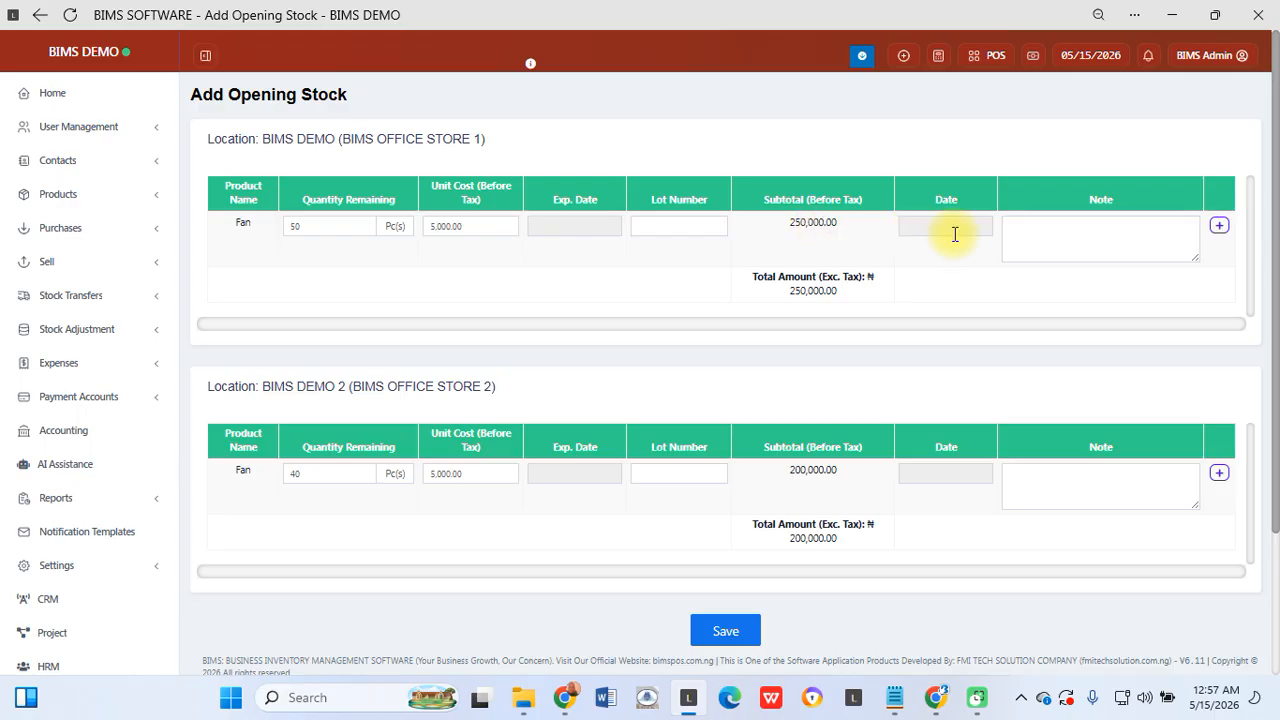
Give the BIMS OFFICE STORE 1 stock the expiry date 12/30/2030 and lot number Batch A, and save the opening stock
left_click(574, 225)
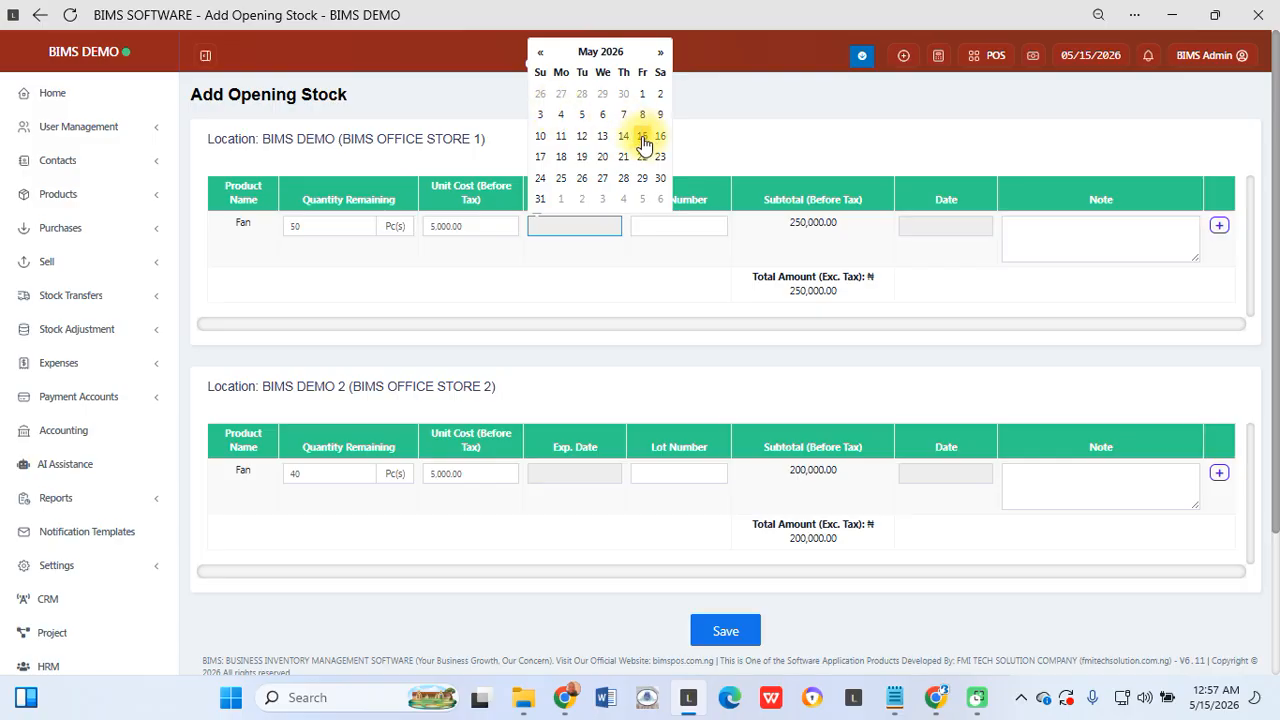
left_click(609, 51)
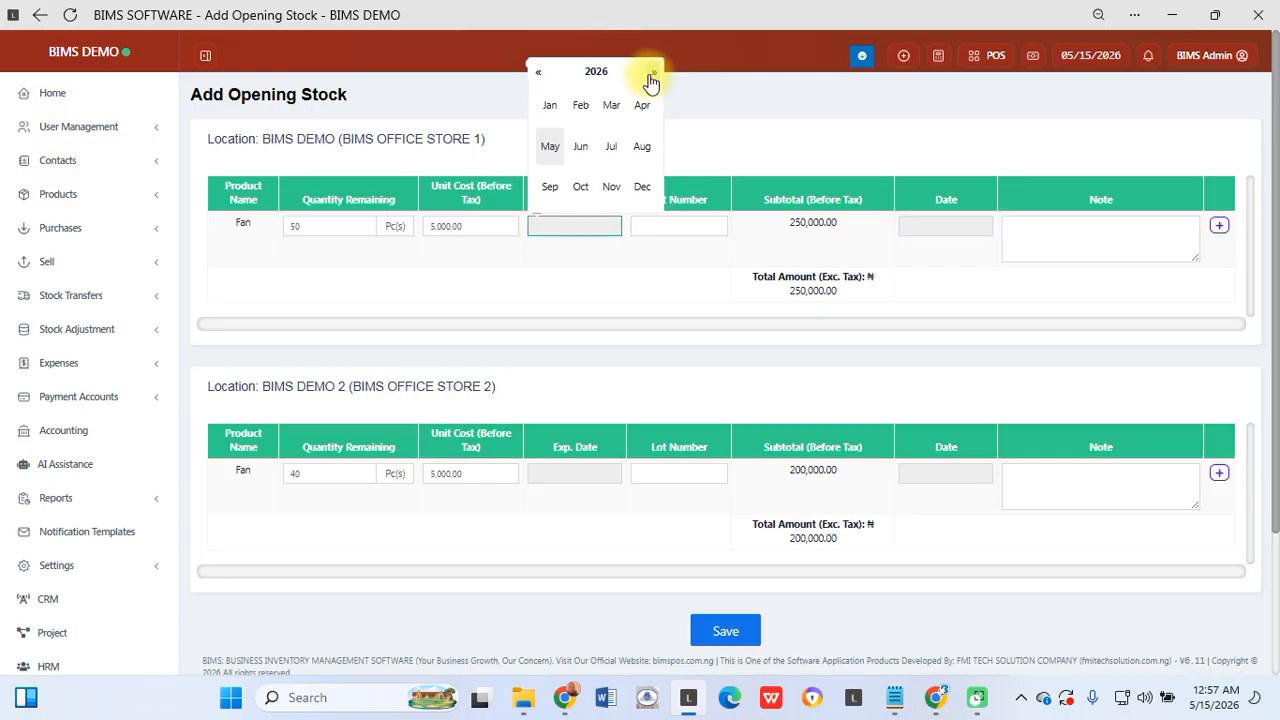
left_click(653, 74)
left_click(653, 75)
left_click(654, 76)
left_click(653, 75)
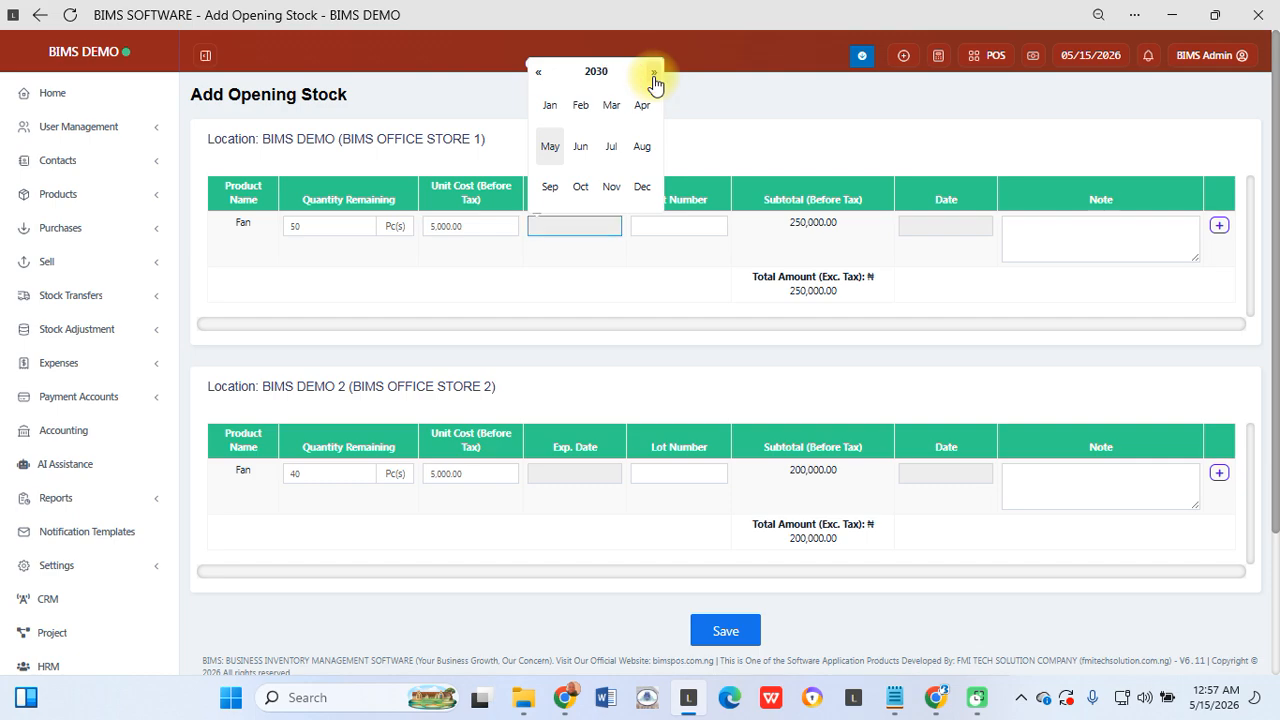
left_click(641, 190)
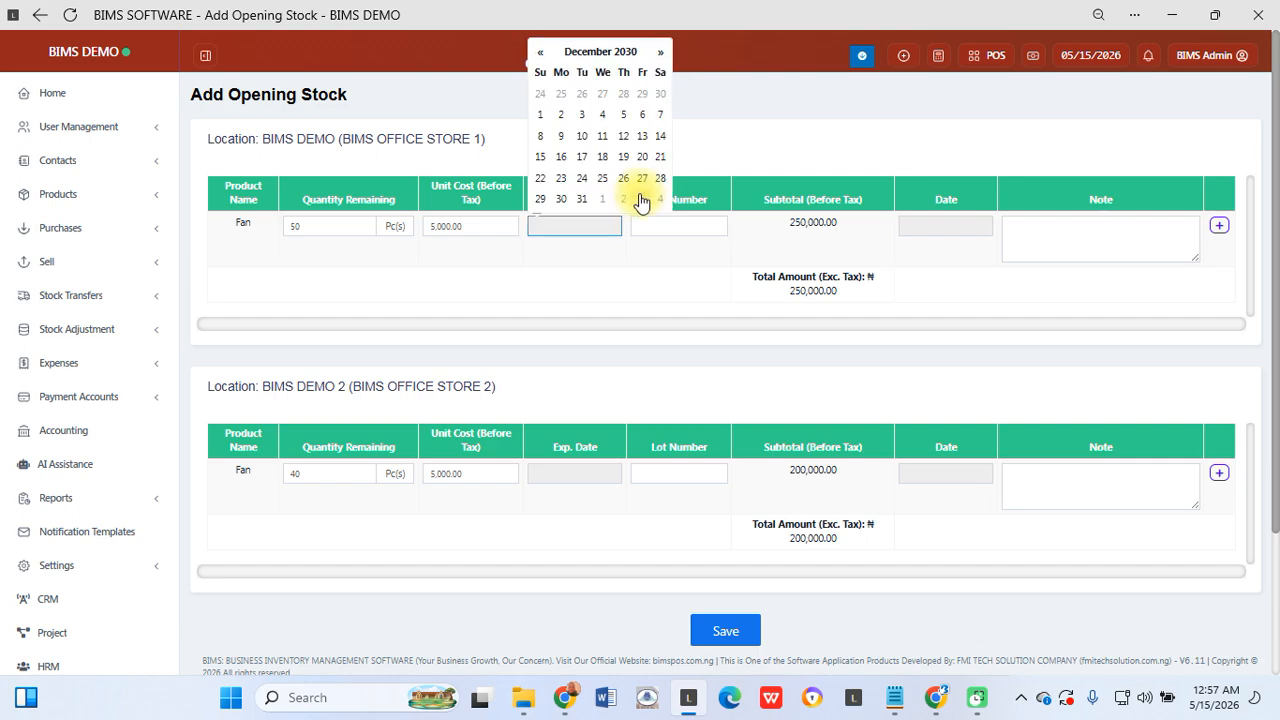
left_click(562, 199)
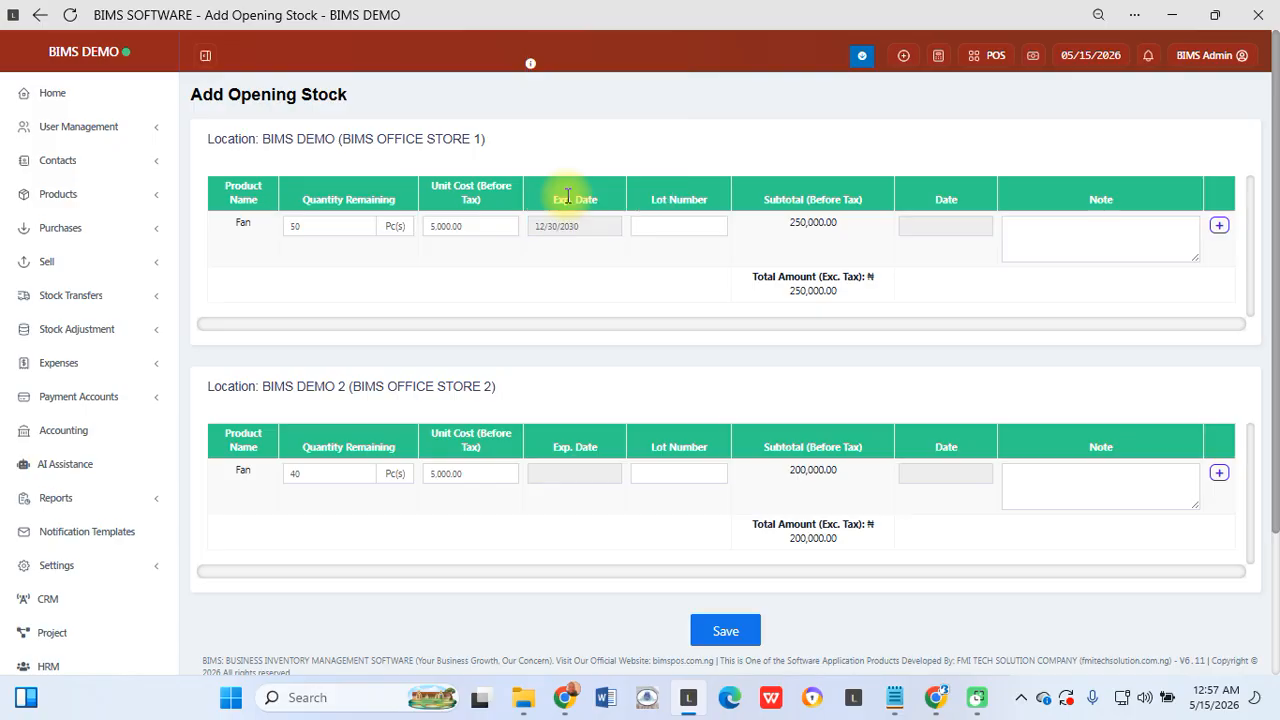
left_click(669, 228)
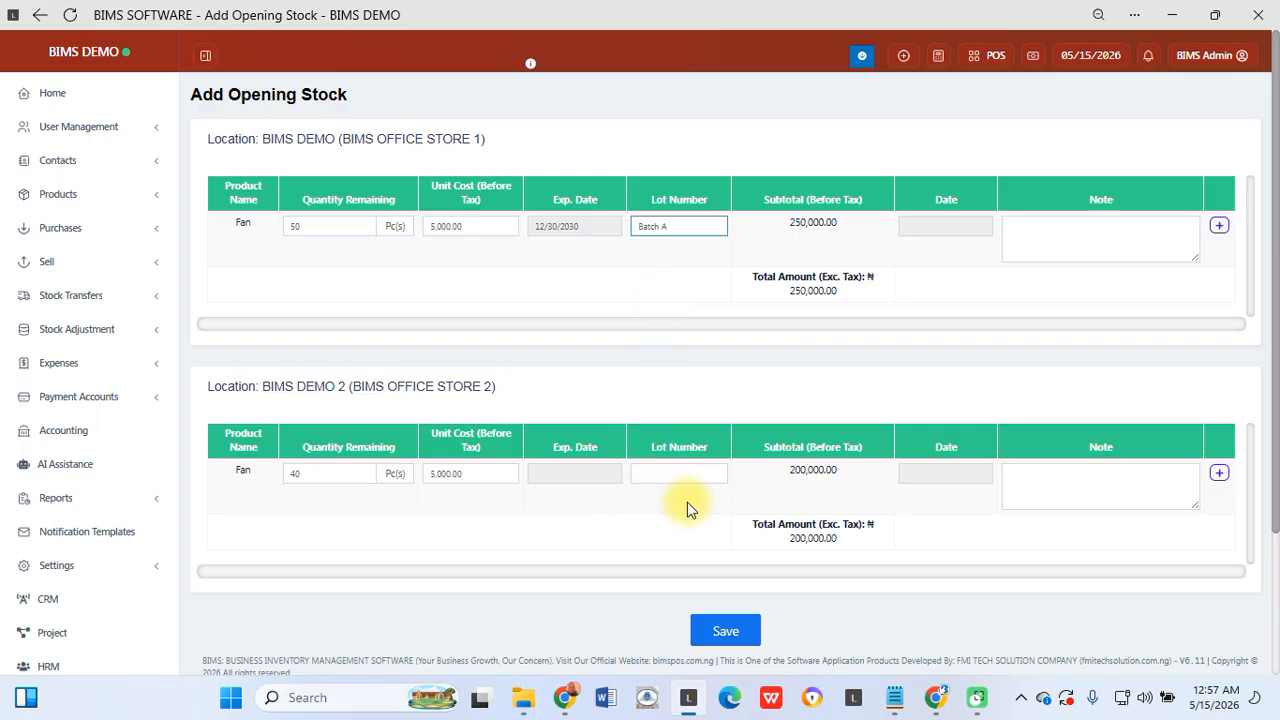
left_click(571, 524)
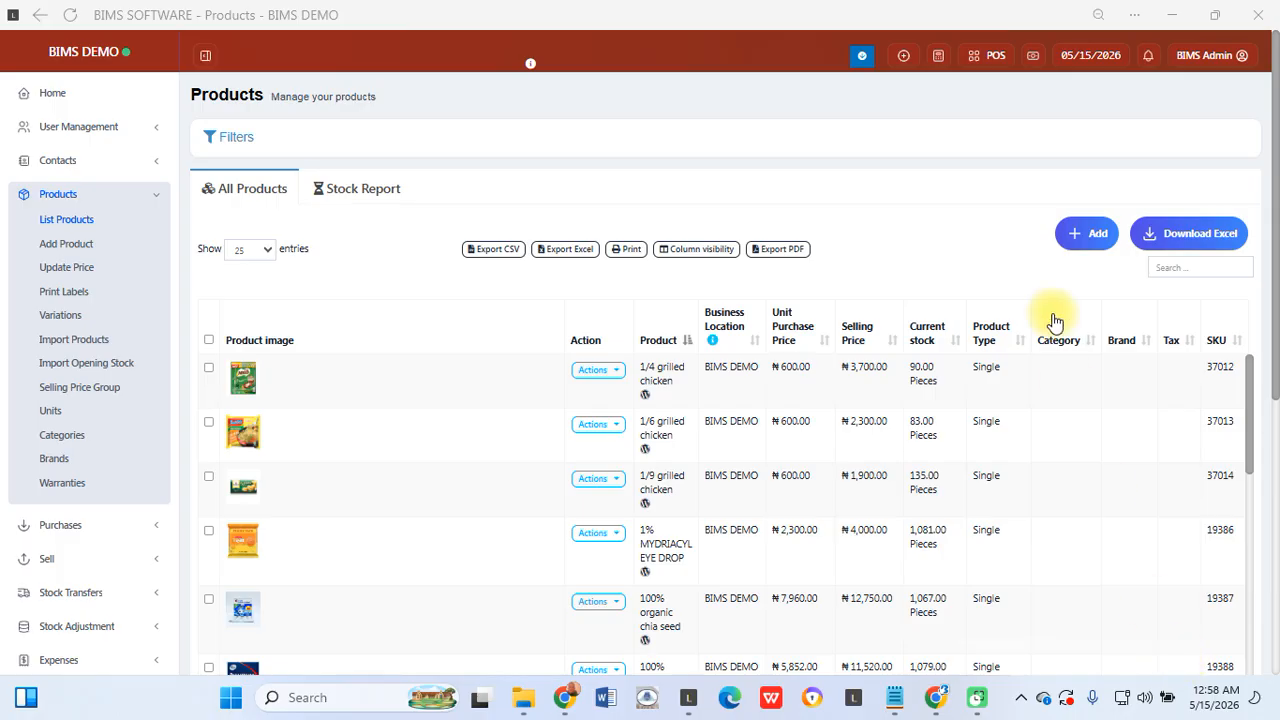
From the POS screen, add the product Inverter with alert quantity 2, prices 10000 and 15000, and BATCH A opening stock of 20 and 30
left_click(988, 62)
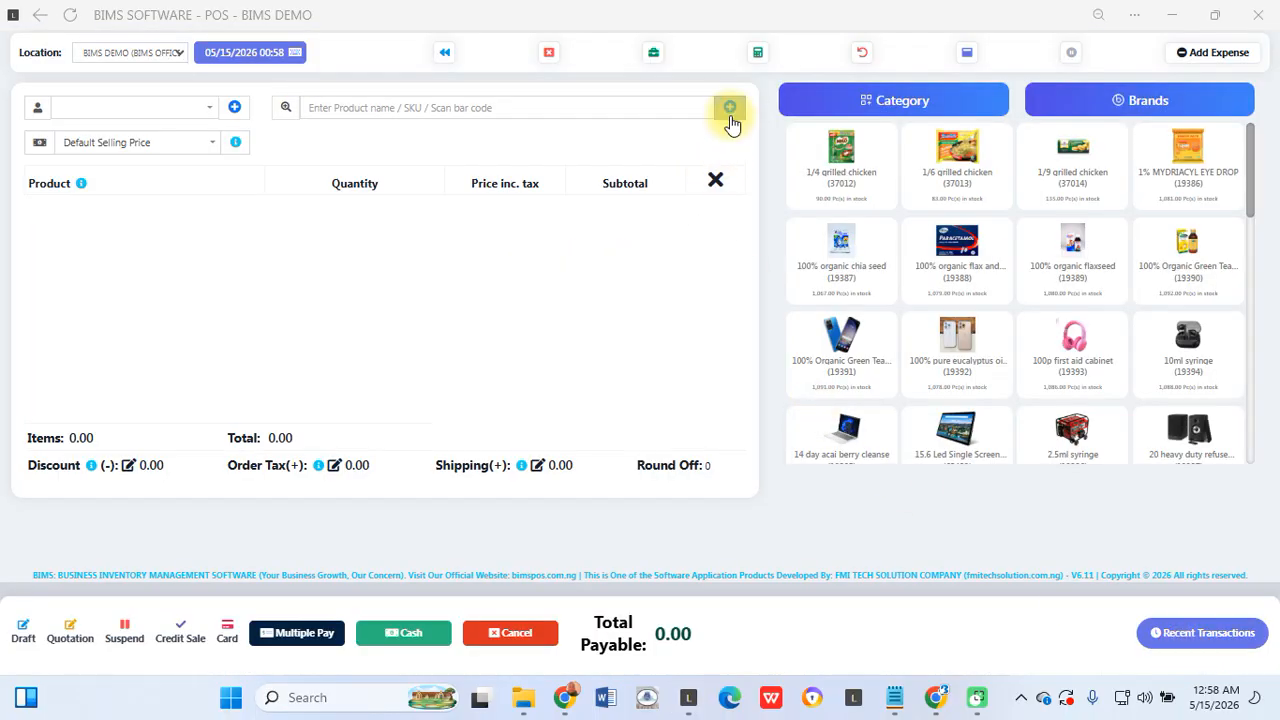
left_click(732, 116)
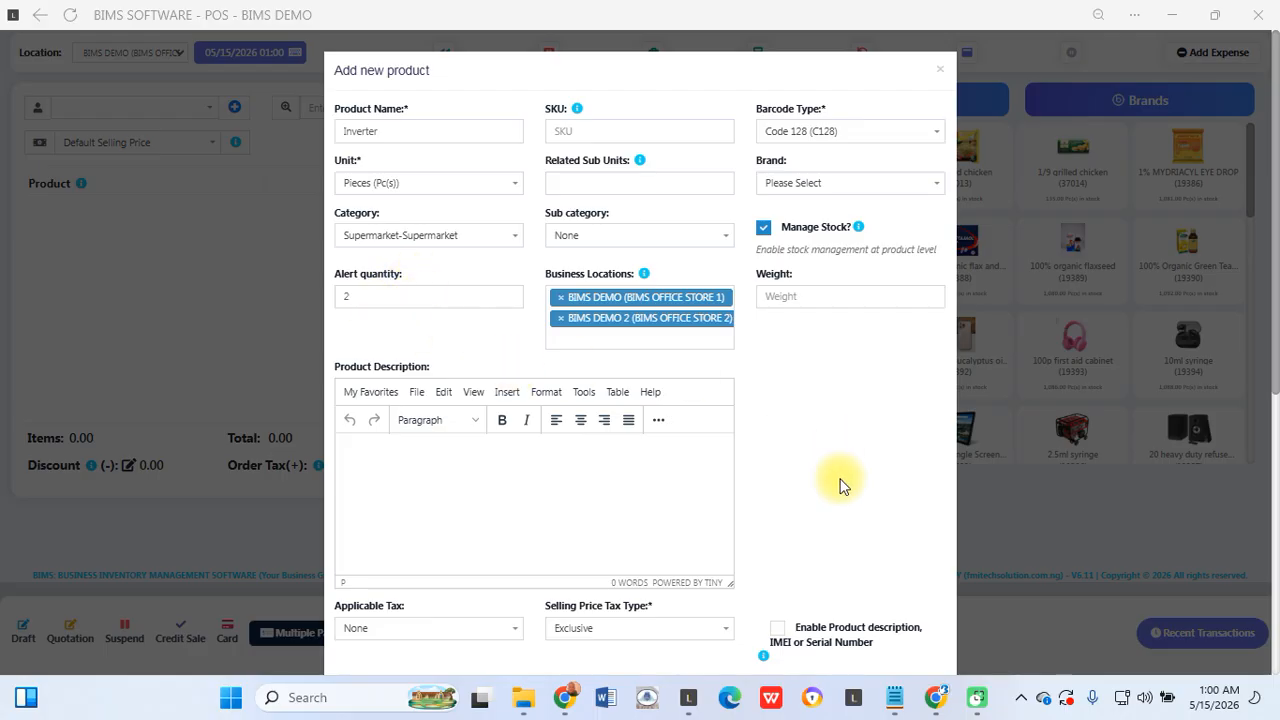
scroll(838, 480, "down", 1)
scroll(840, 485, "down", 5)
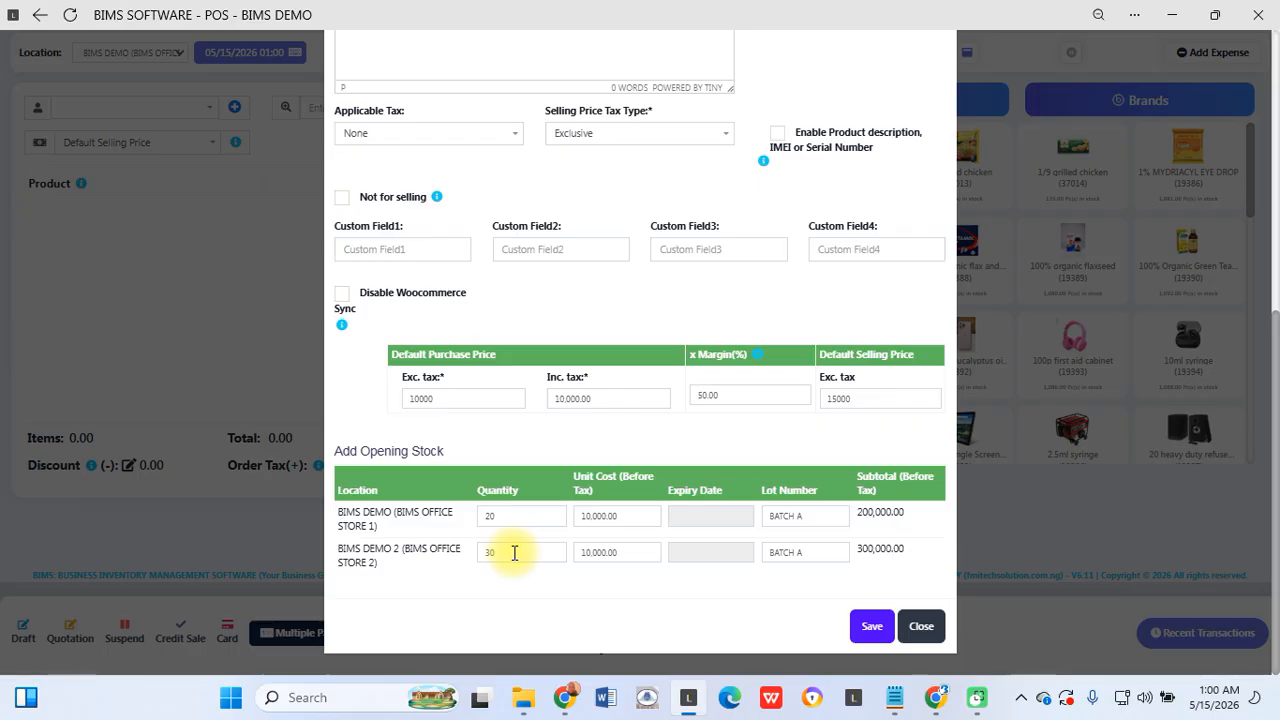
left_click(872, 627)
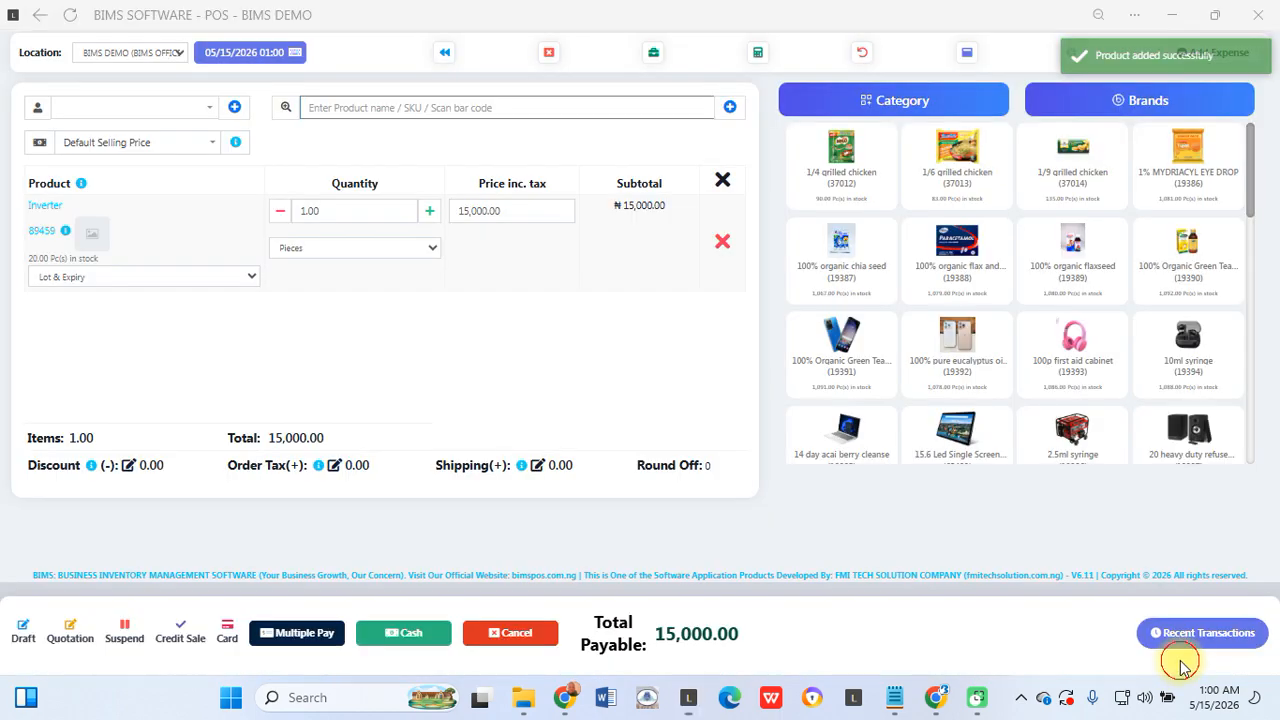
Clear the Inverter from the sale, add it again through the product search, and clear it once more before leaving the POS screen
left_click(723, 245)
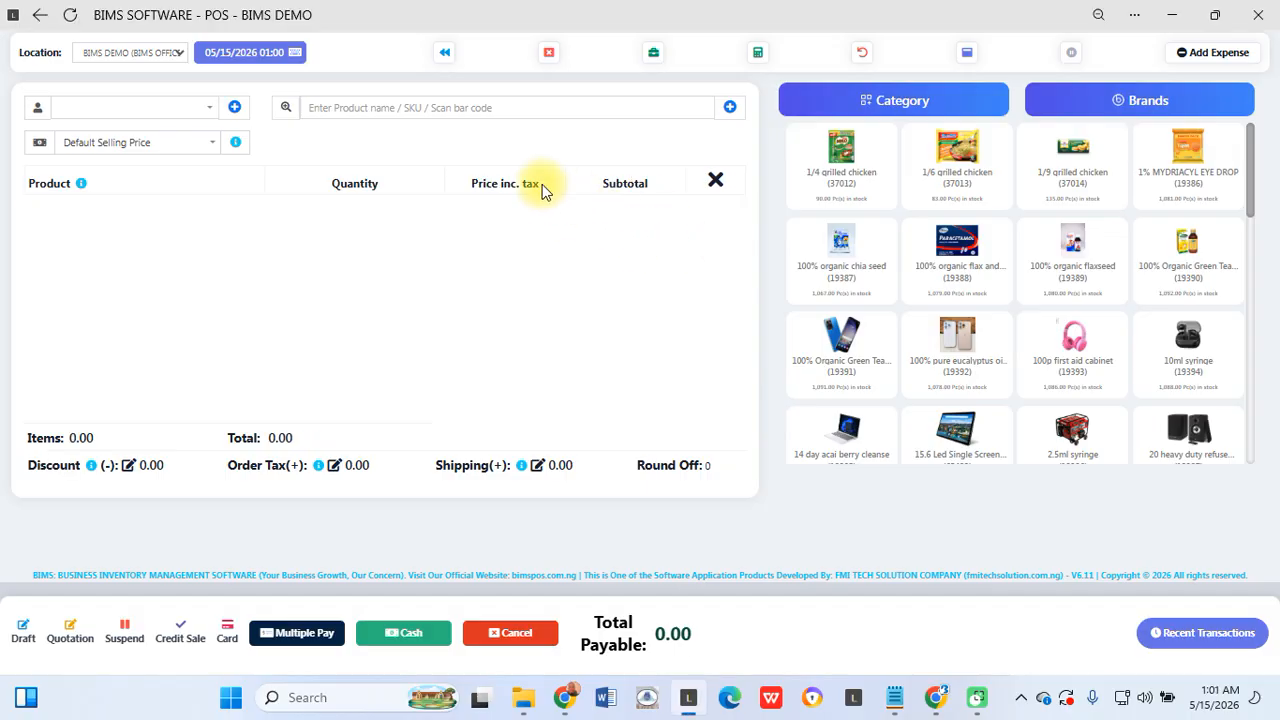
left_click(406, 106)
type("1")
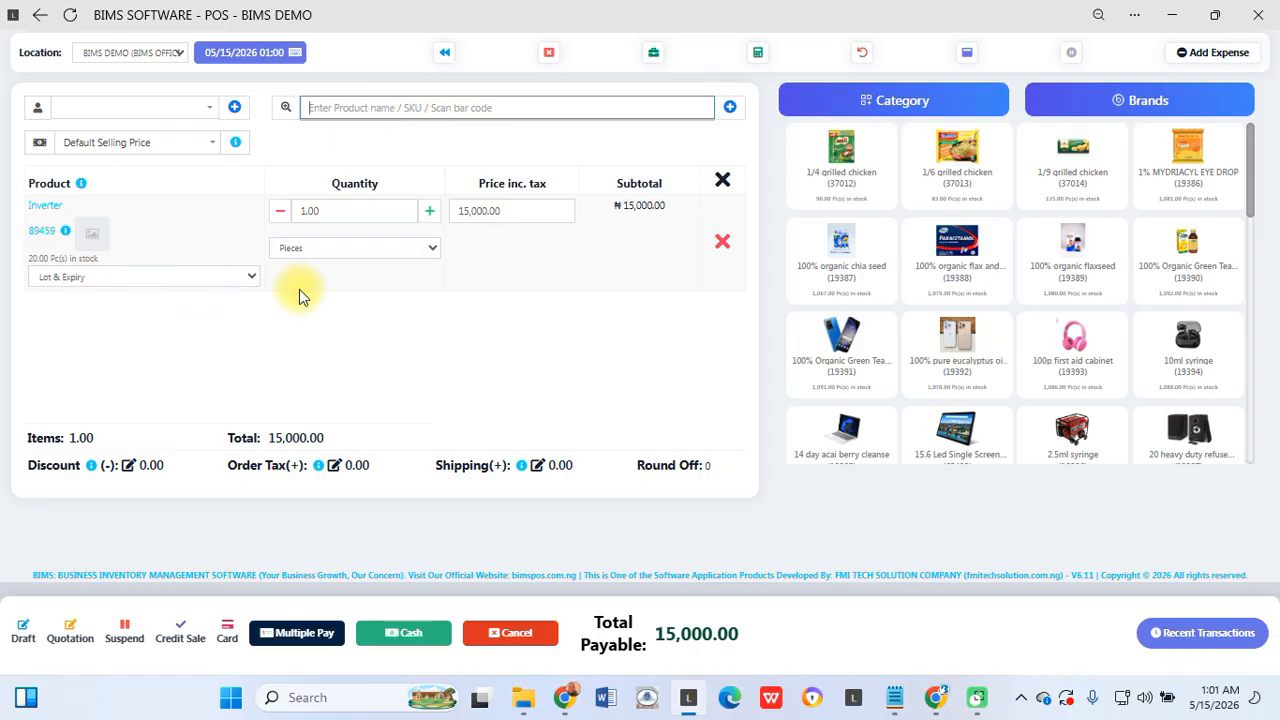
left_click(723, 249)
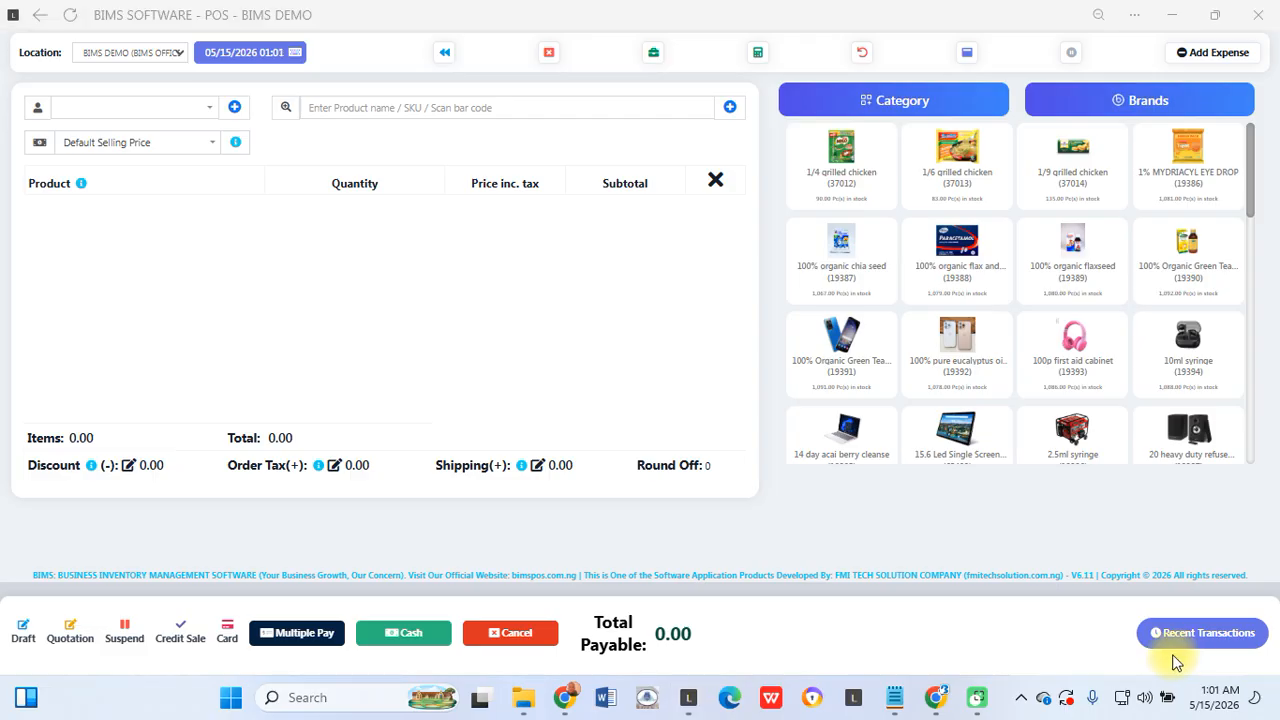
left_click(444, 54)
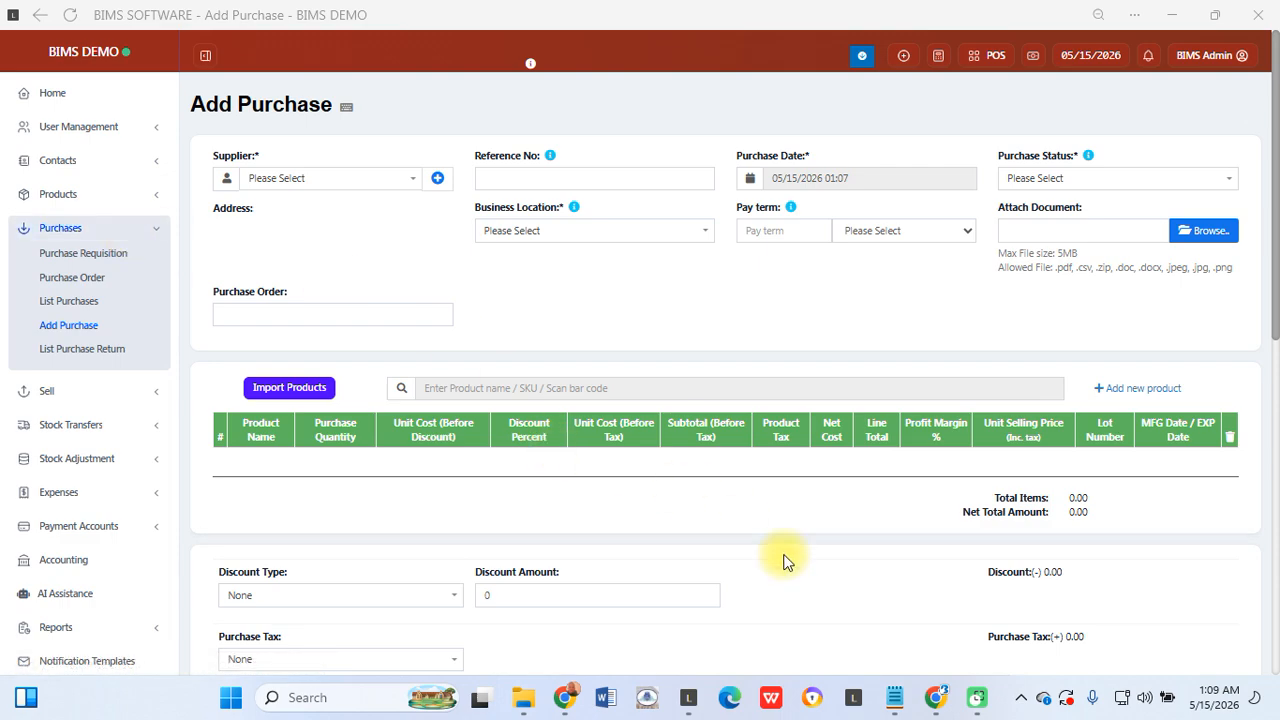
Open the Import Products page and examine its instructions for the CSV column order, required fields and accepted values
left_click(125, 235)
left_click(90, 200)
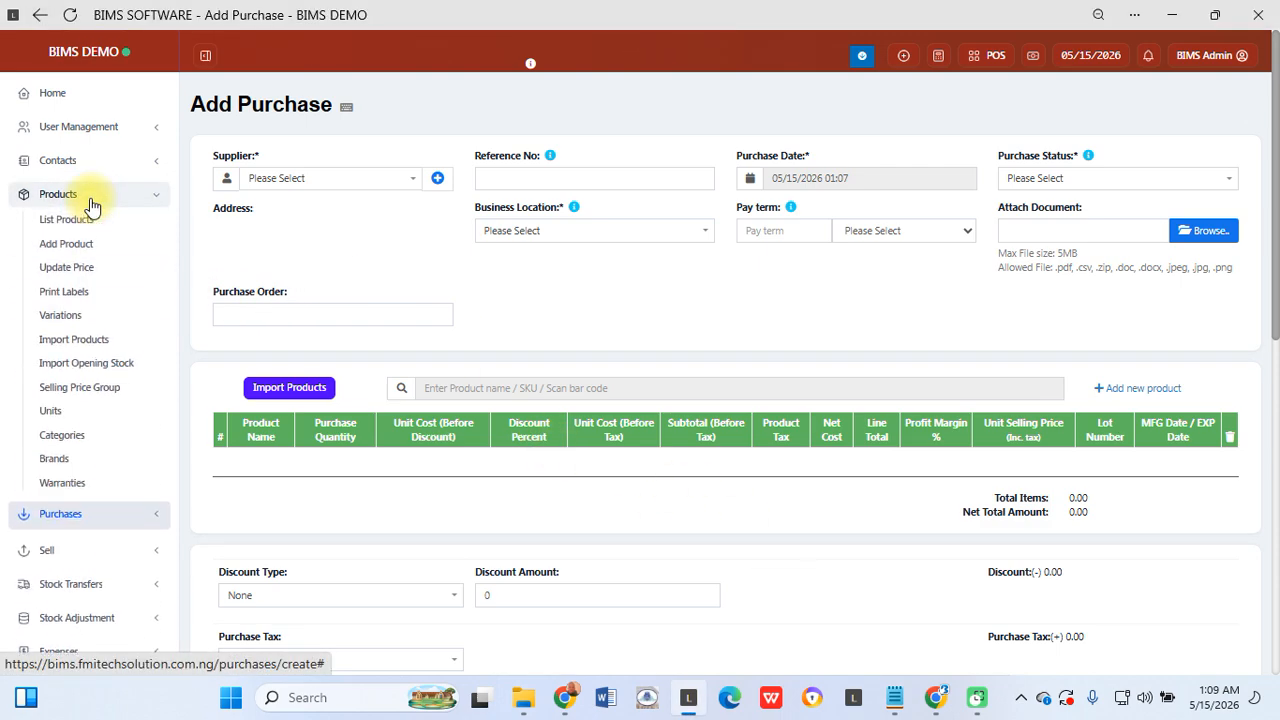
left_click(87, 345)
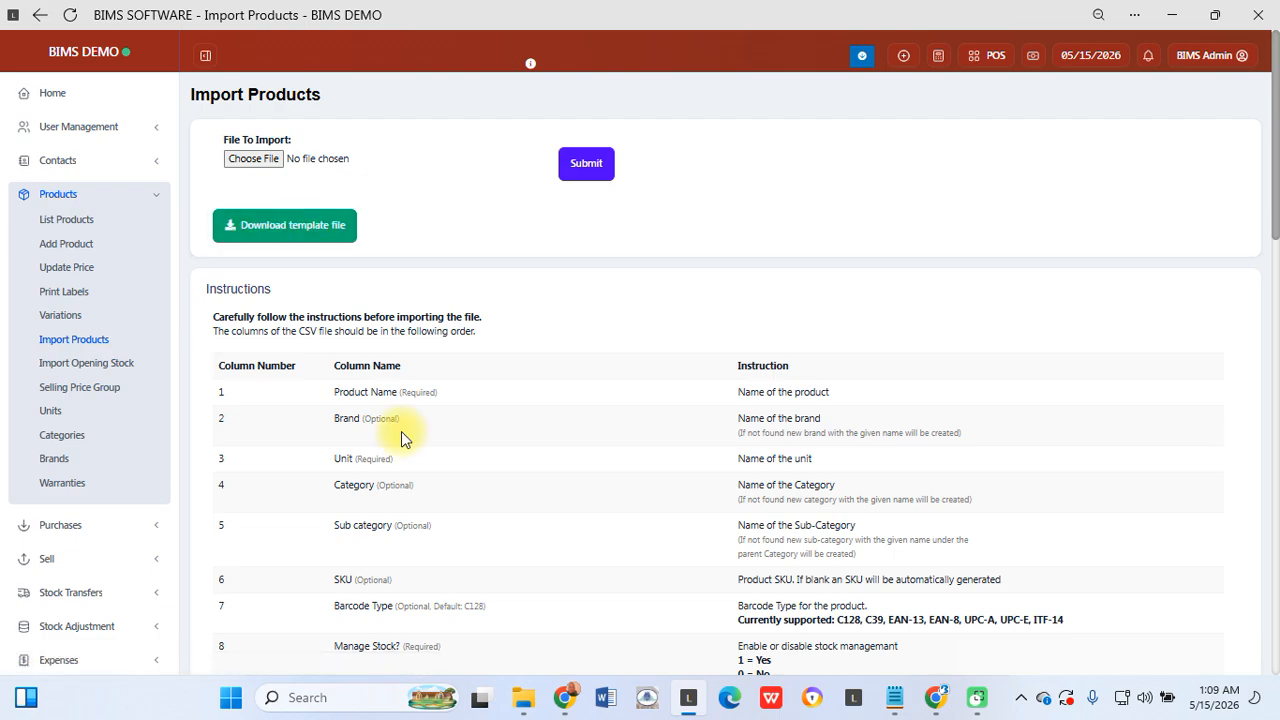
left_click_drag(1270, 157, 1277, 220)
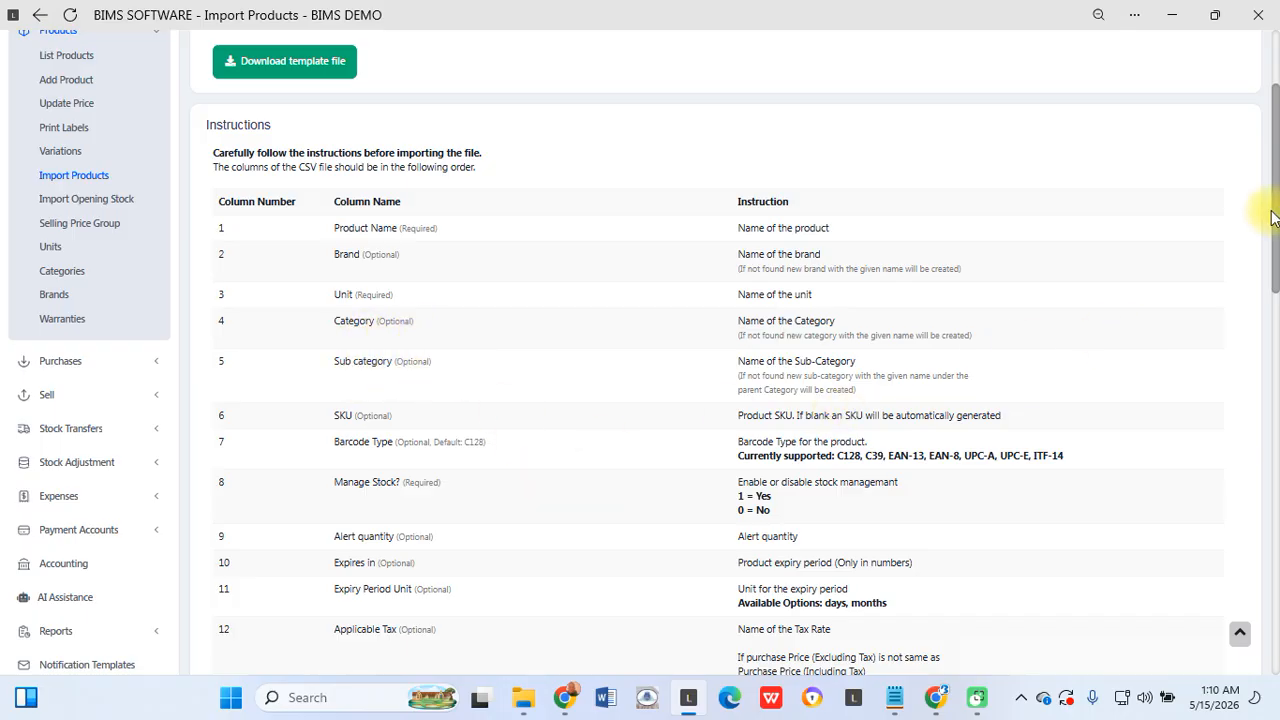
left_click_drag(1276, 215, 1277, 263)
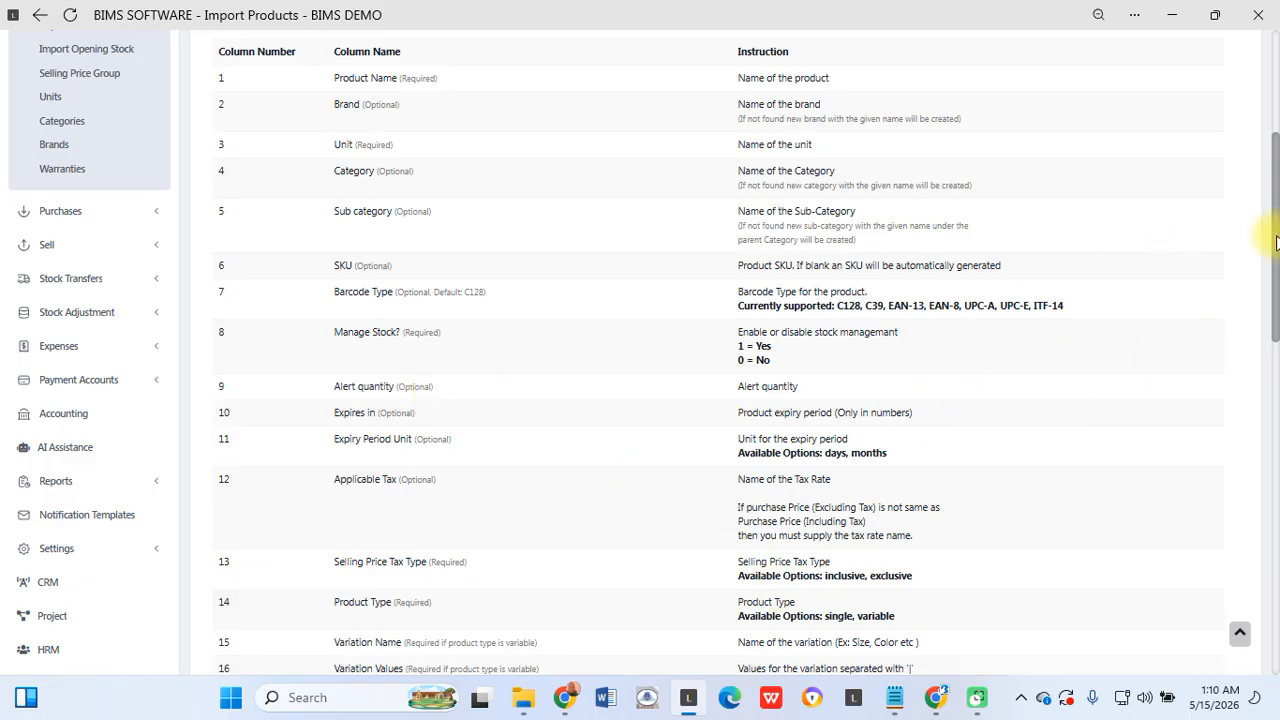
left_click_drag(1275, 236, 1268, 117)
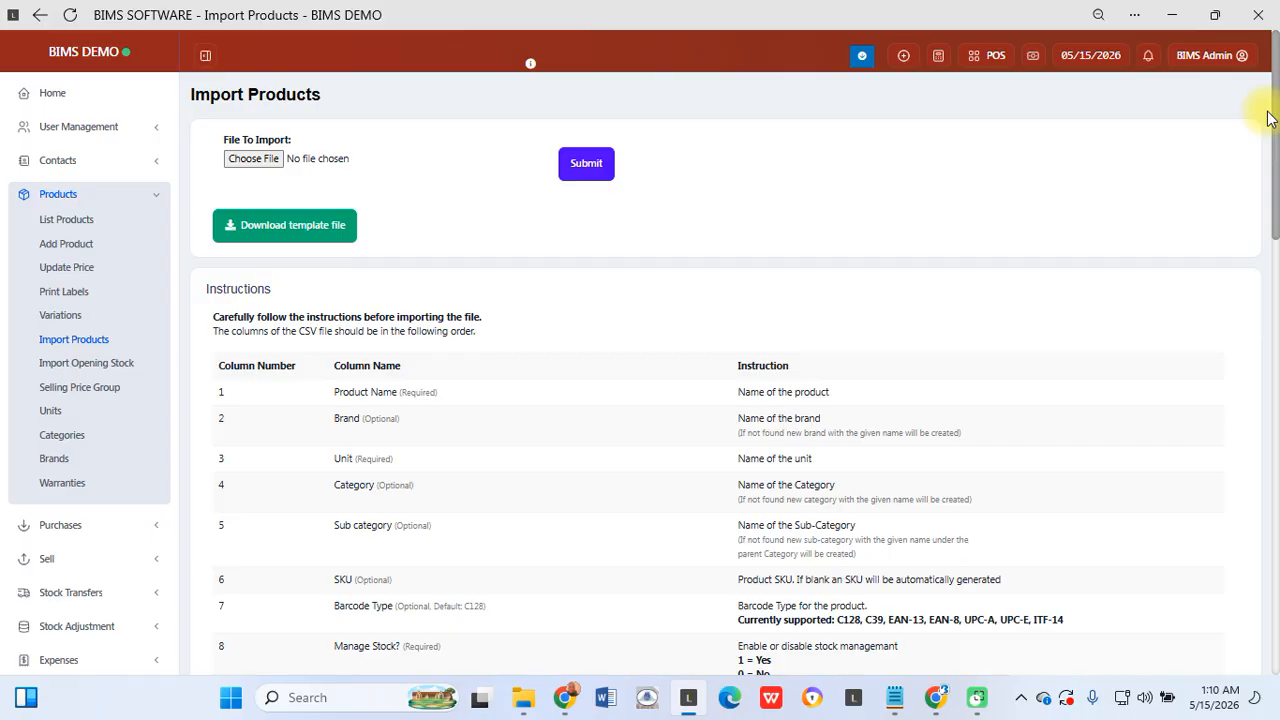
left_click_drag(1268, 117, 1180, 103)
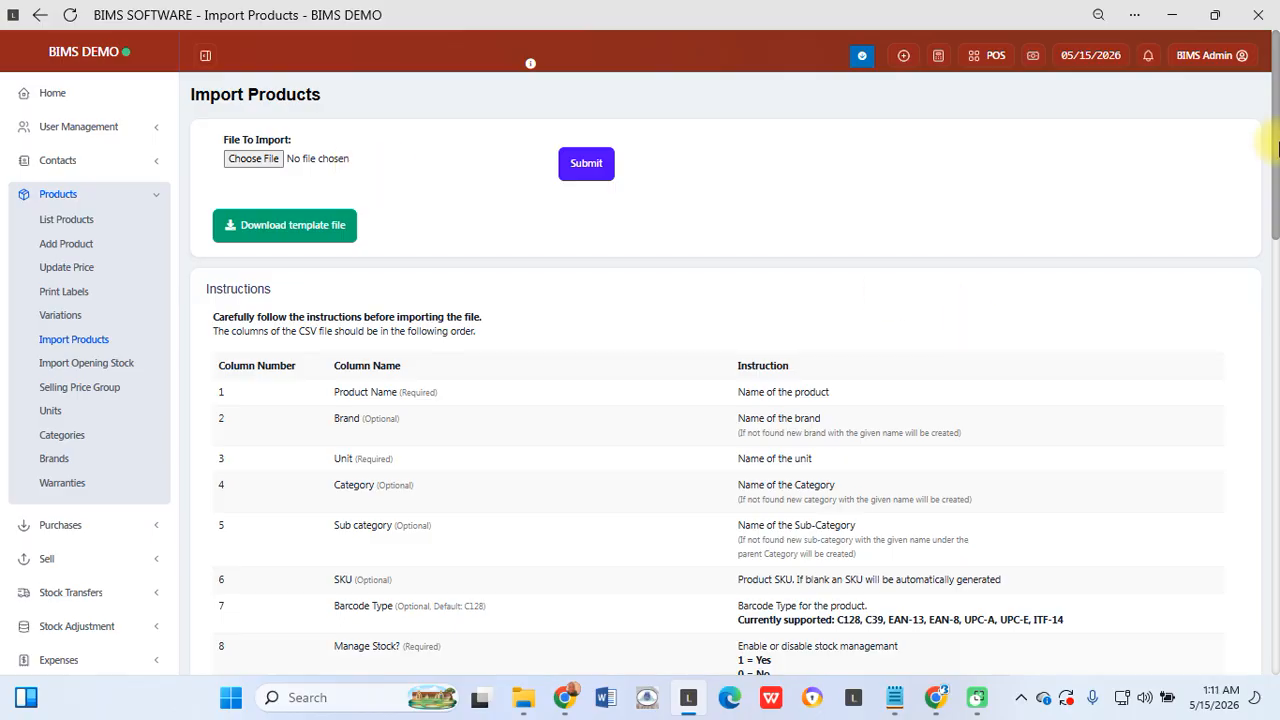
left_click_drag(1272, 135, 1260, 466)
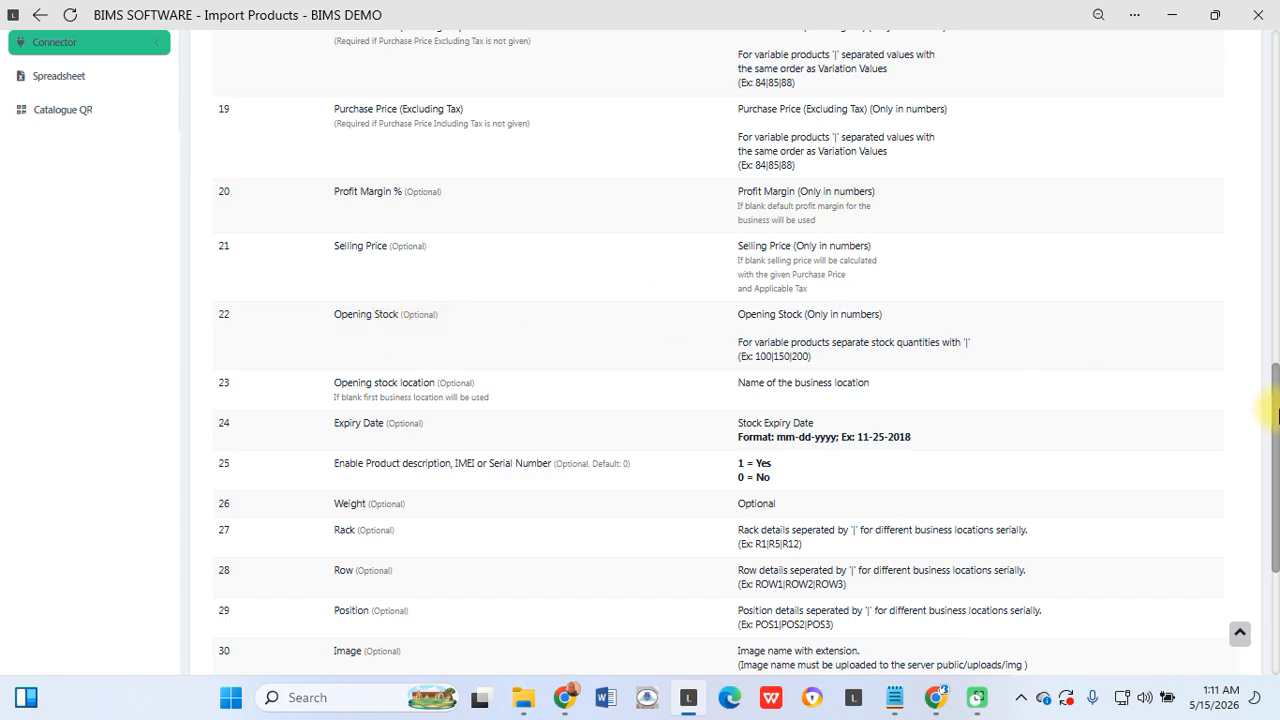
left_click_drag(1276, 415, 1197, 240)
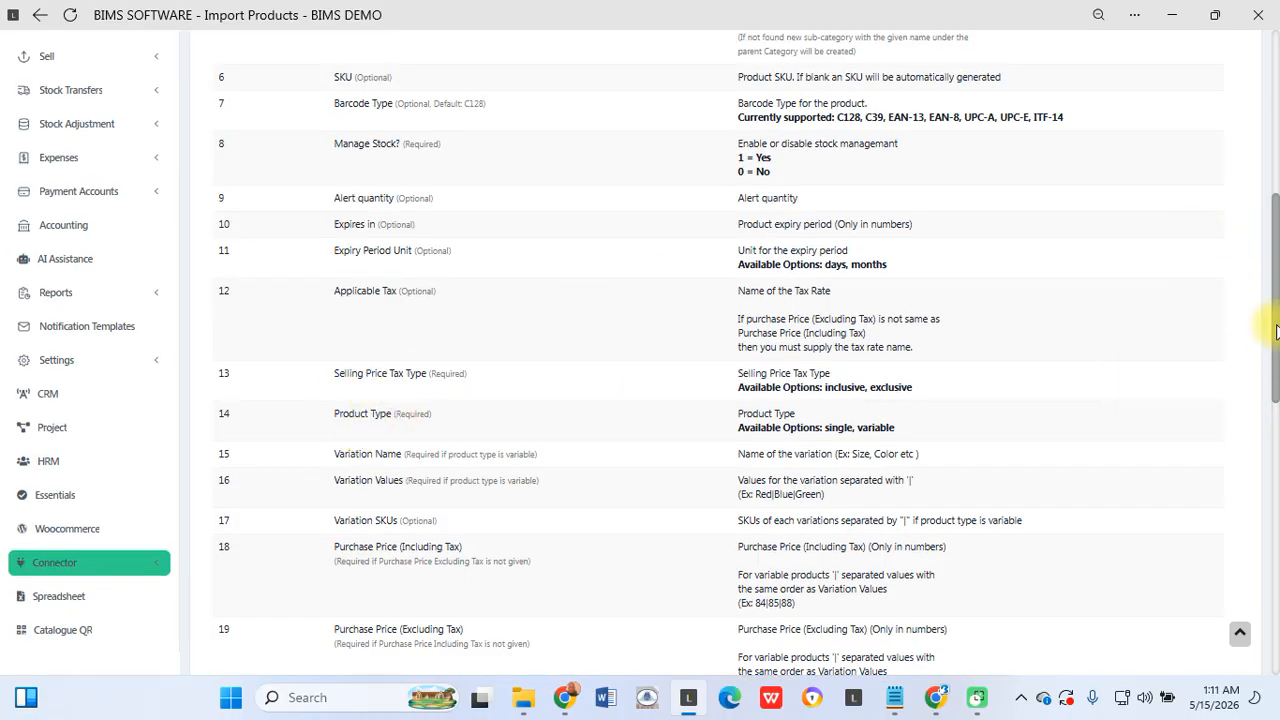
left_click_drag(1276, 337, 1276, 342)
scroll(1266, 294, "up", 3)
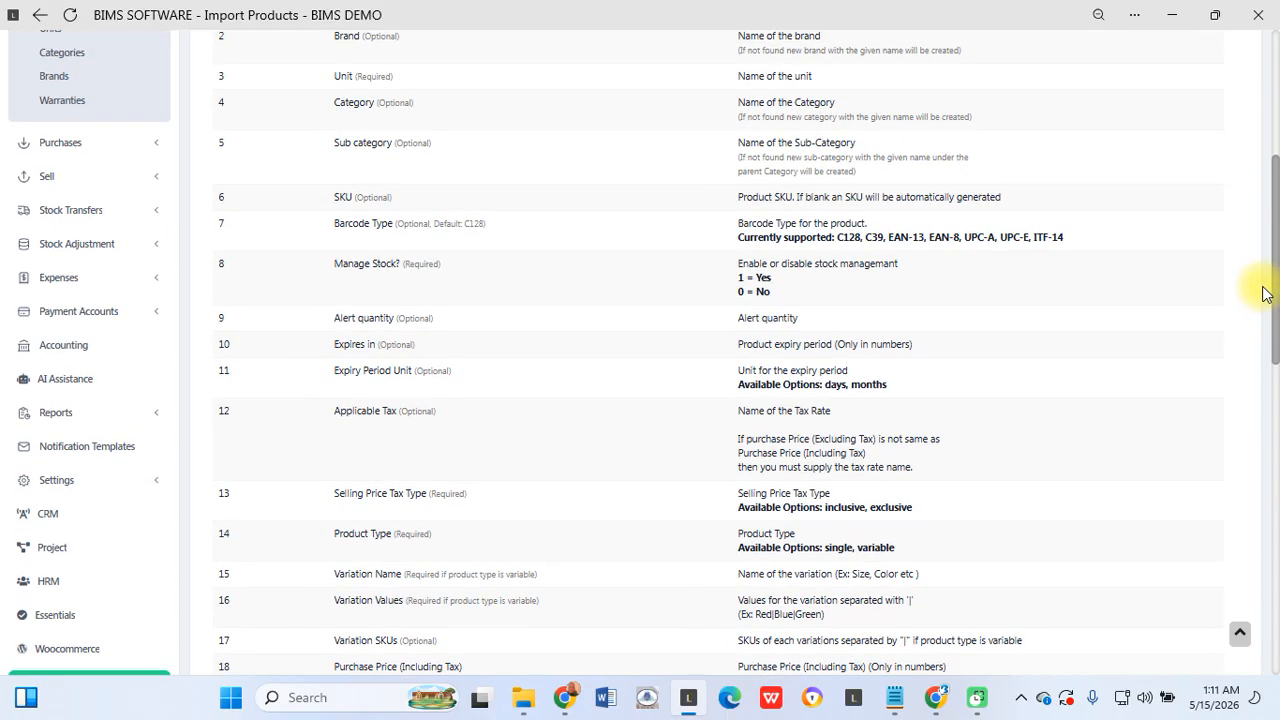
scroll(1266, 294, "down", 1)
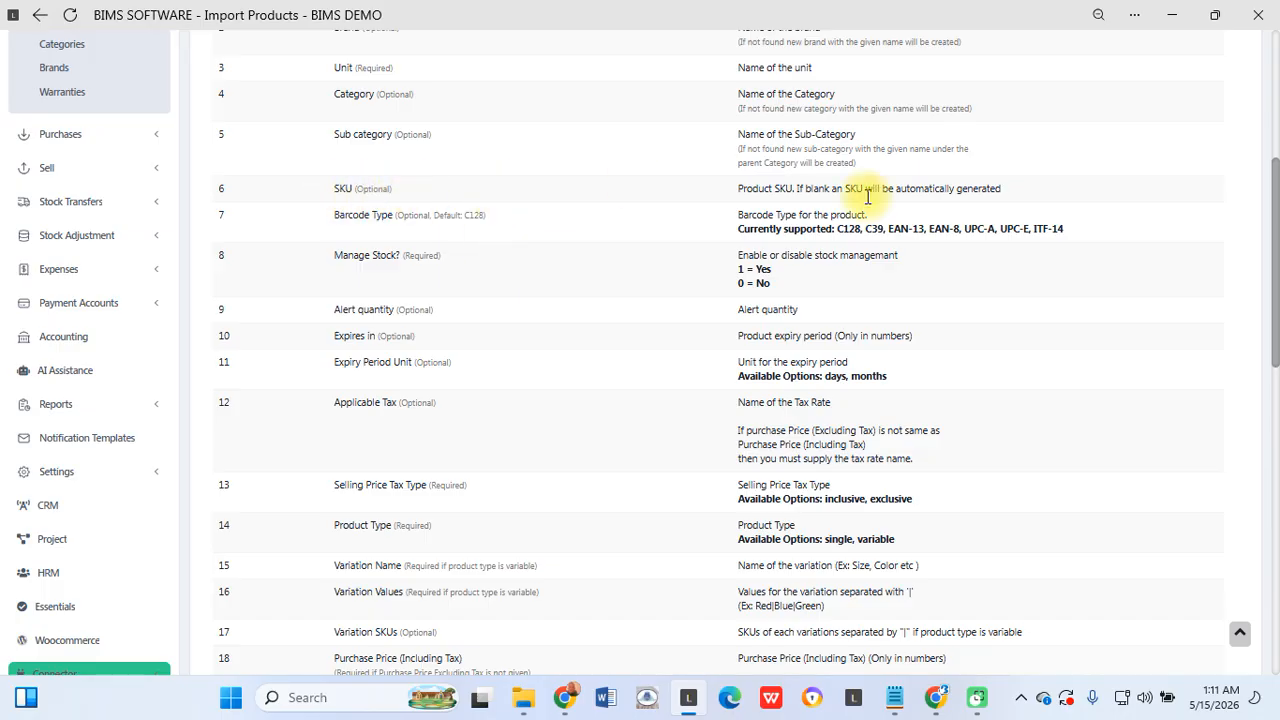
left_click_drag(1275, 258, 1251, 137)
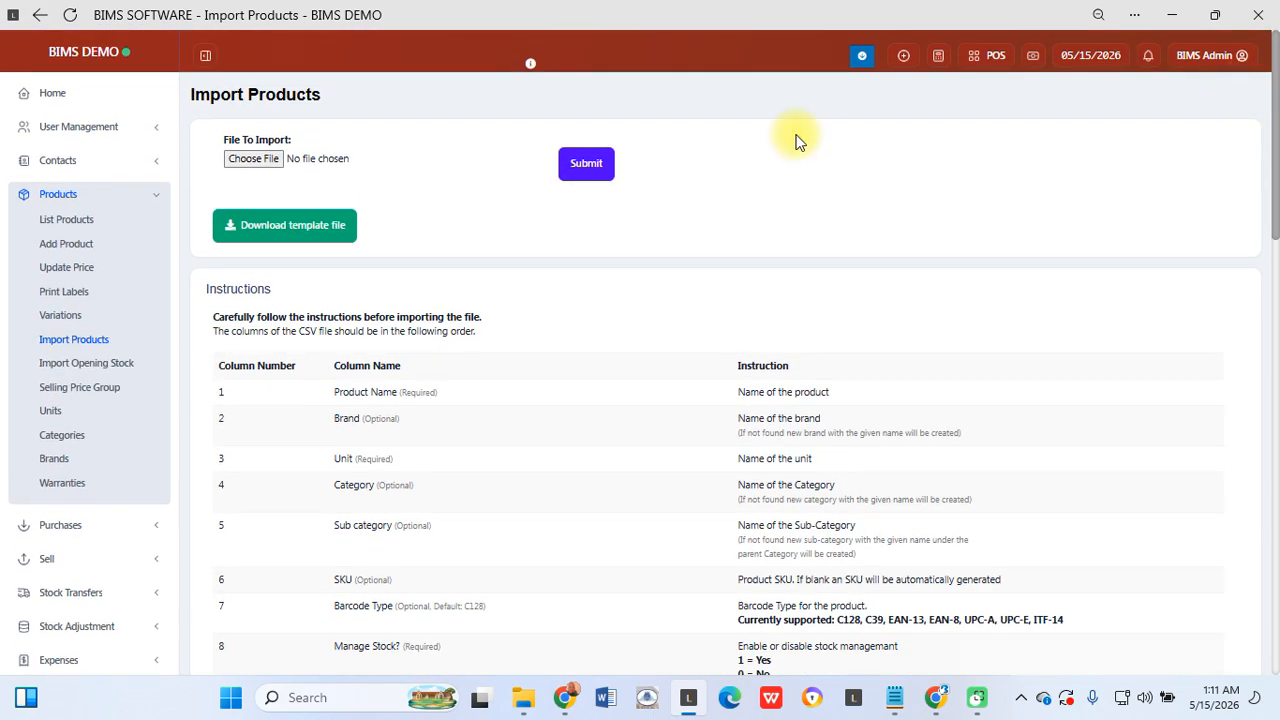
left_click(257, 163)
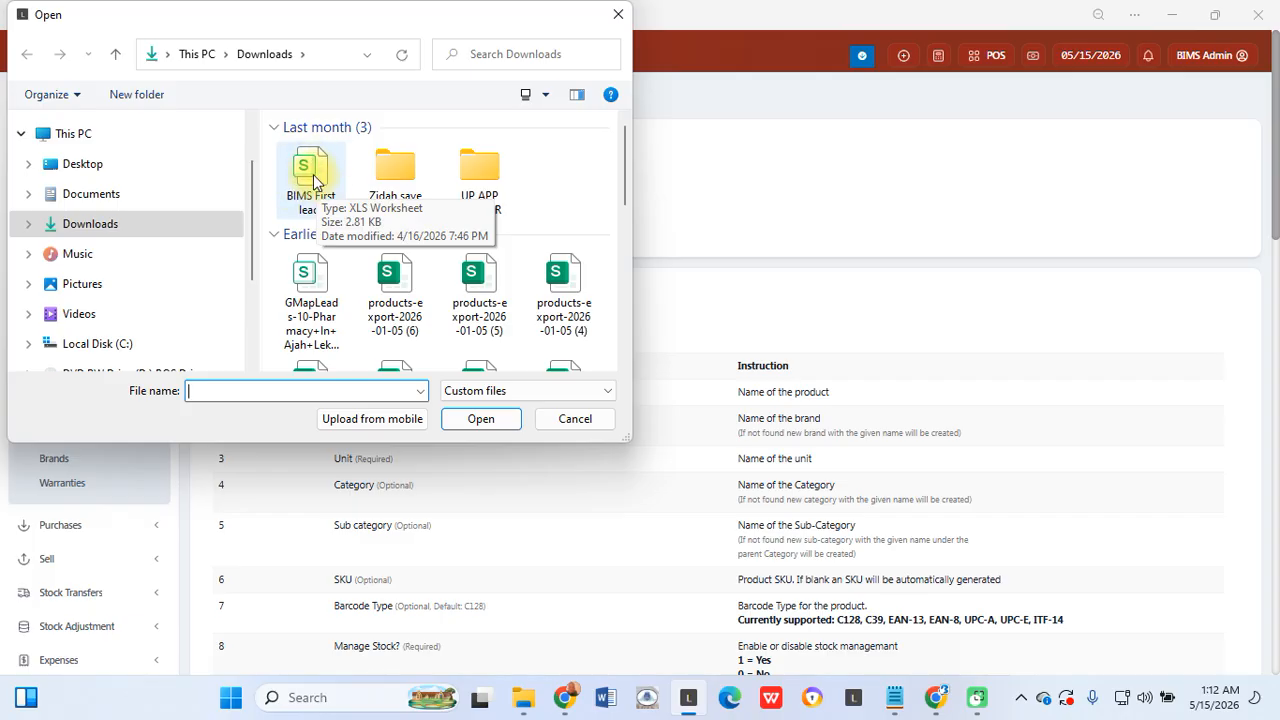
left_click(313, 180)
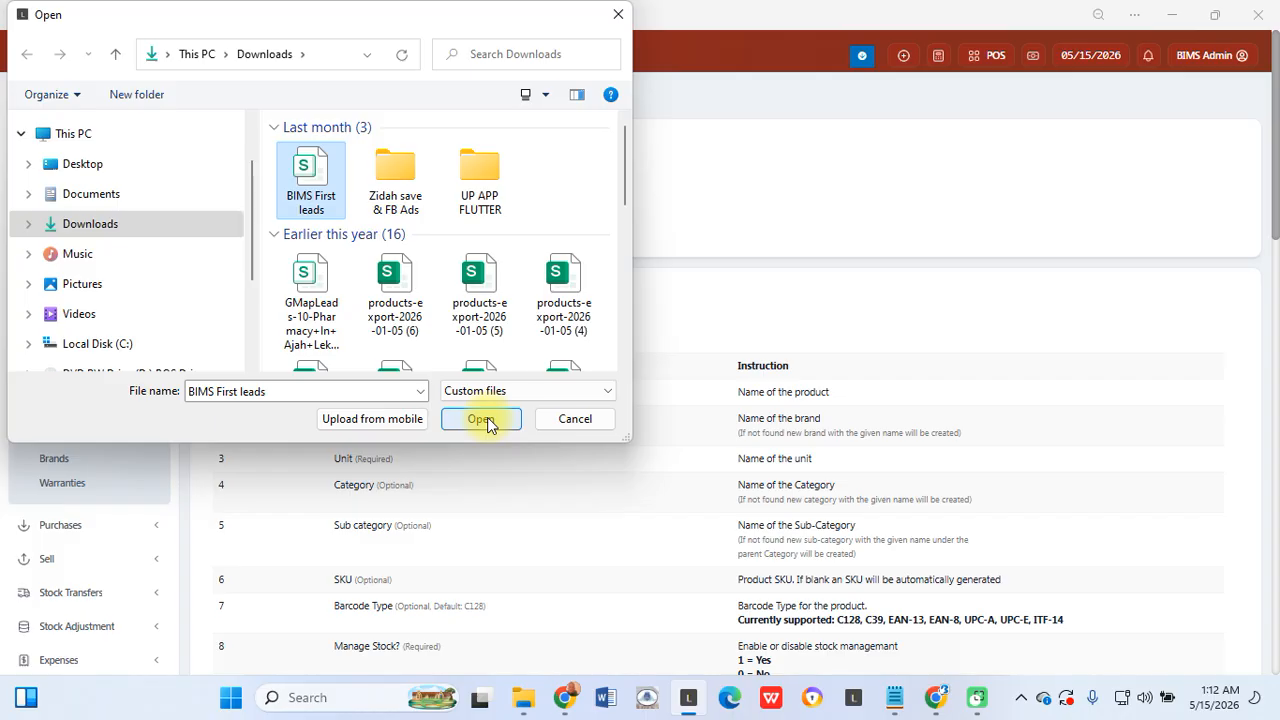
left_click(617, 15)
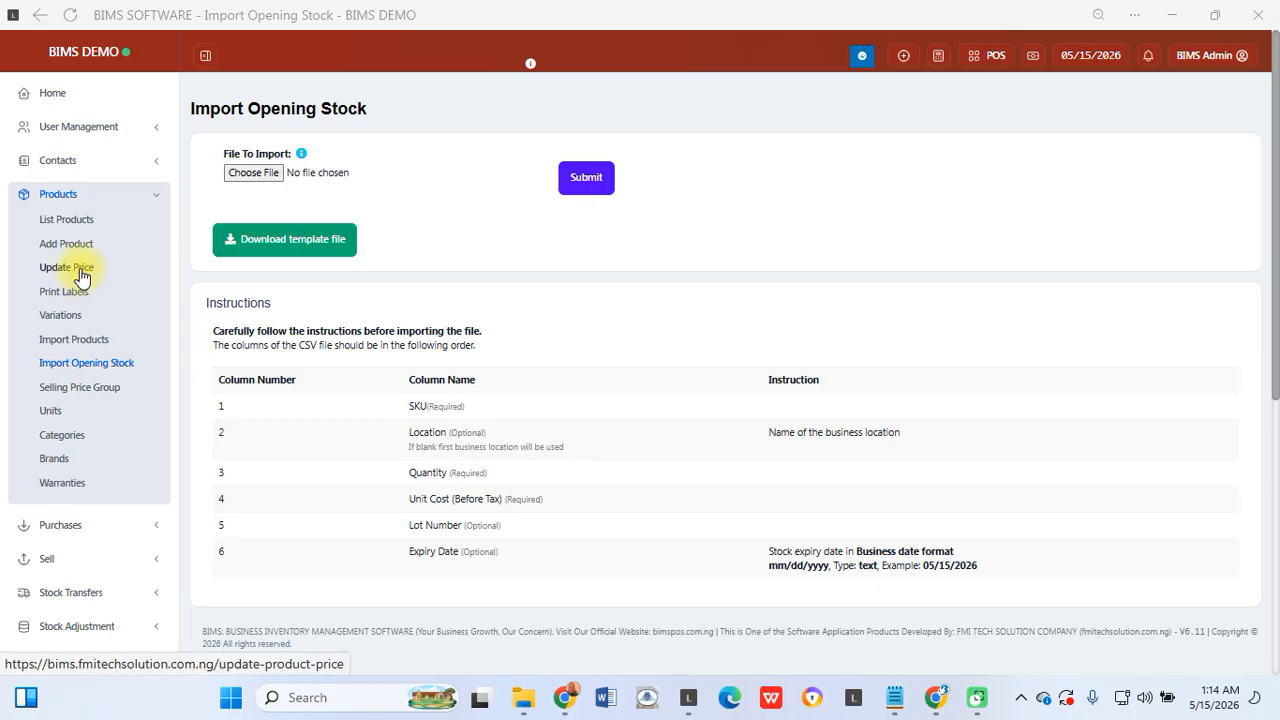
left_click(266, 176)
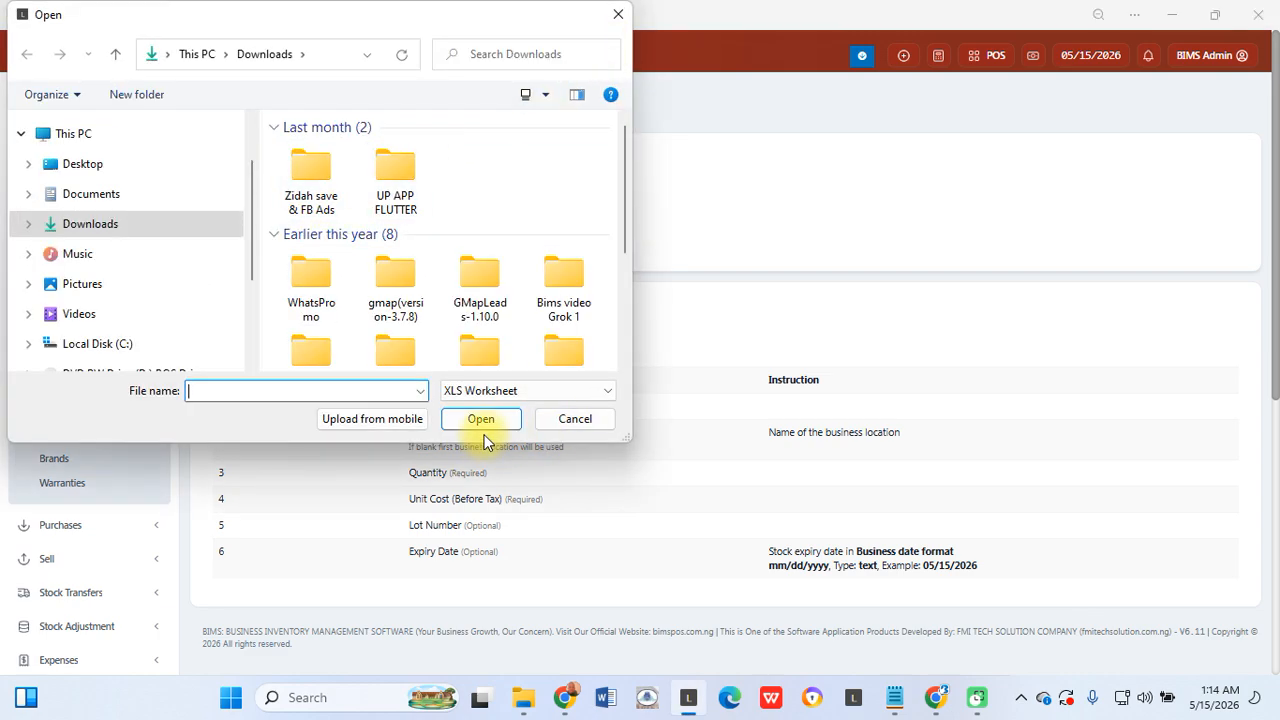
left_click(618, 16)
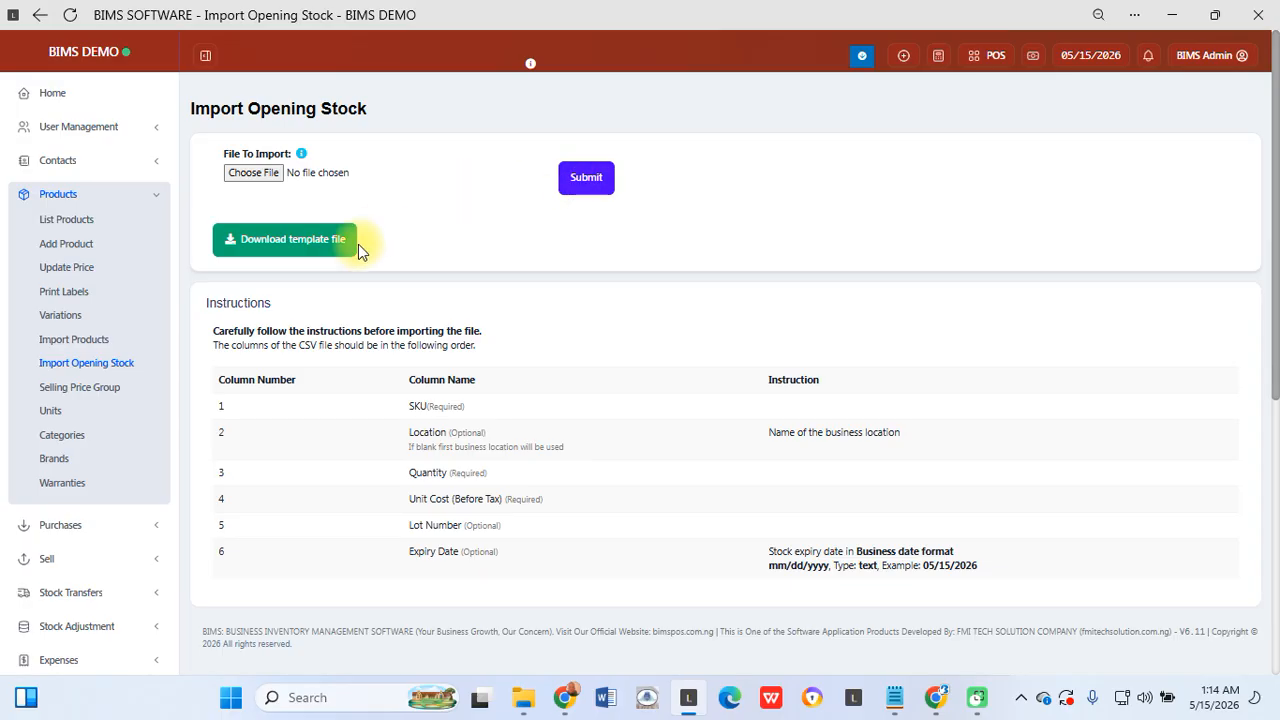
Open the Update Price page to view its options and instructions for exporting and importing product prices
left_click(58, 270)
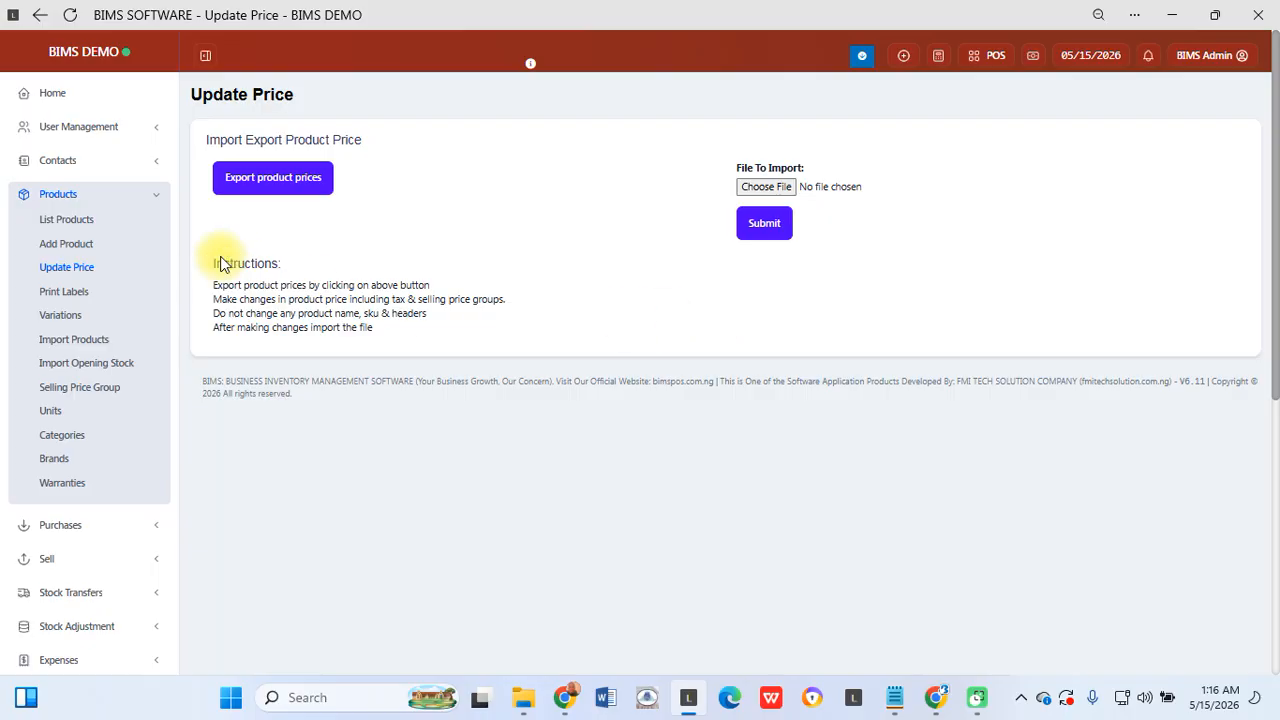
left_click(113, 196)
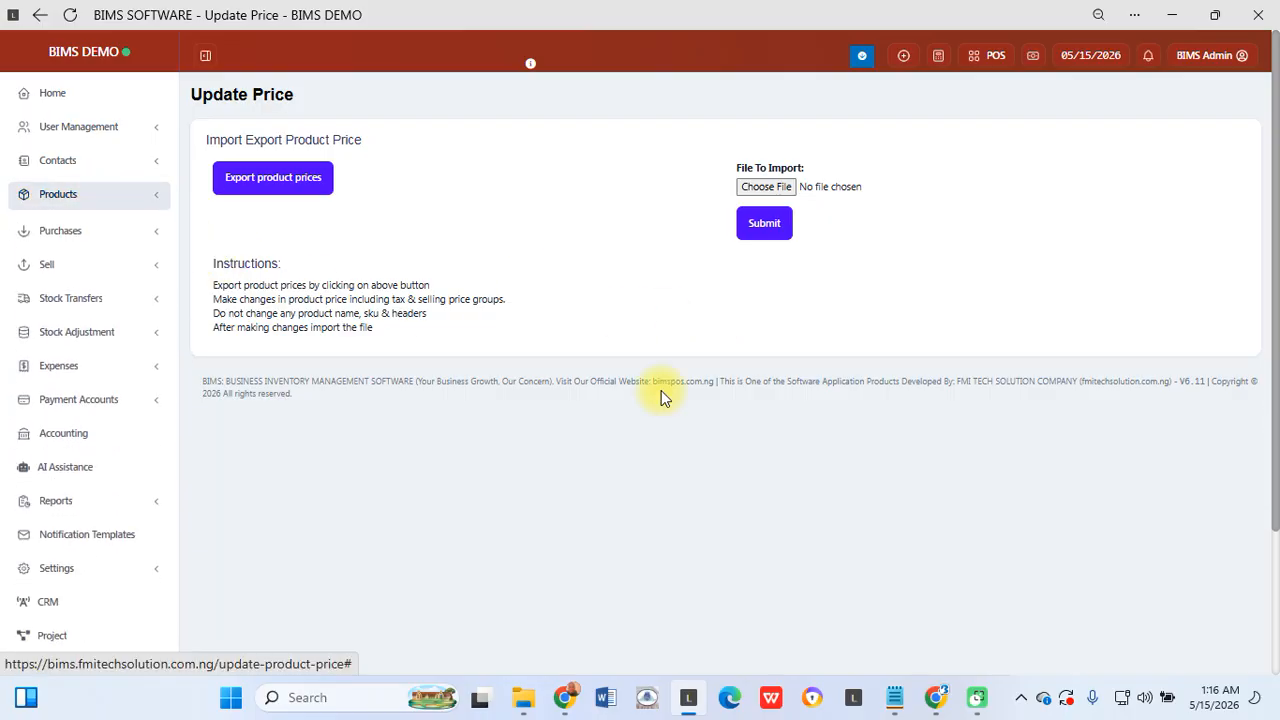